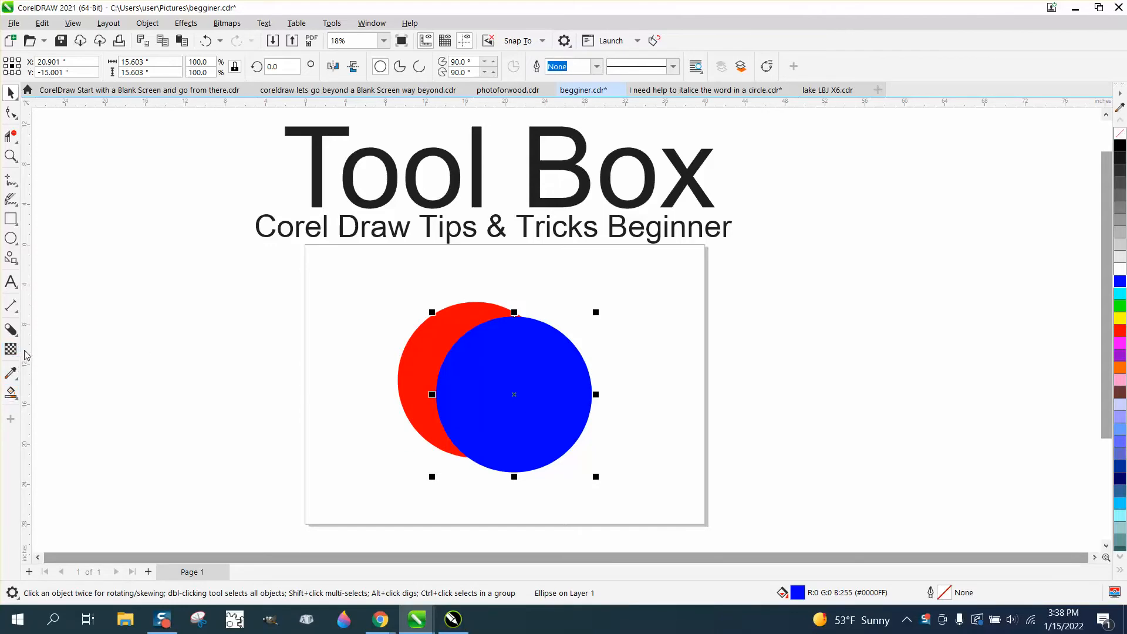
Move the blue circle slightly up over the red circle and apply a uniform transparency of 24 to it
mouse_move(572, 385)
mouse_down()
mouse_move(664, 382)
mouse_move(566, 383)
mouse_move(567, 369)
mouse_up()
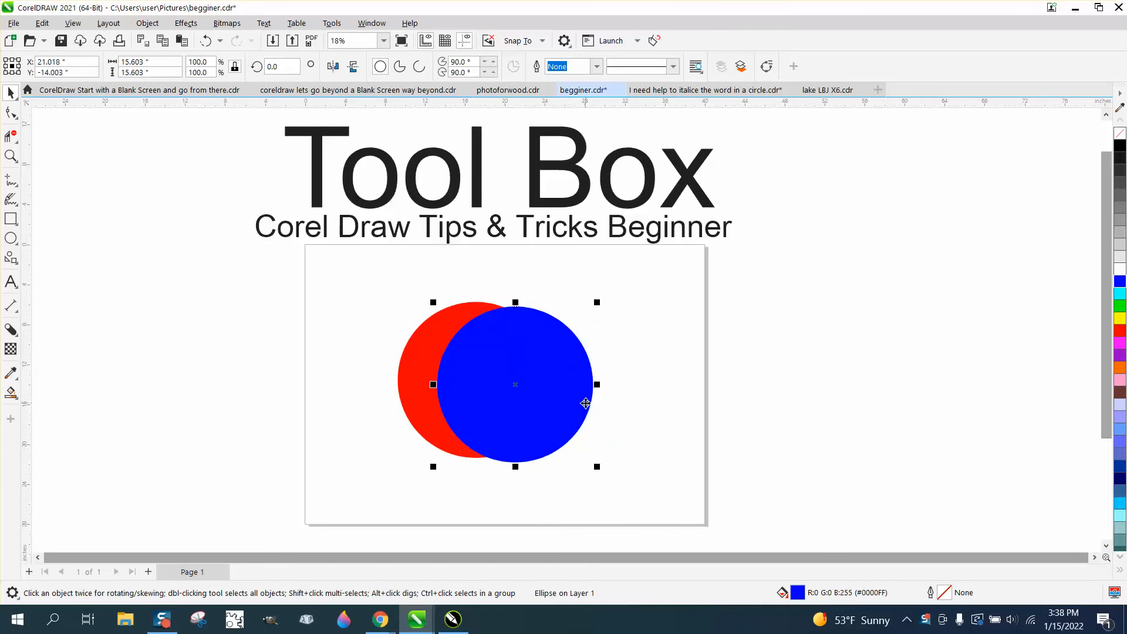
click(10, 349)
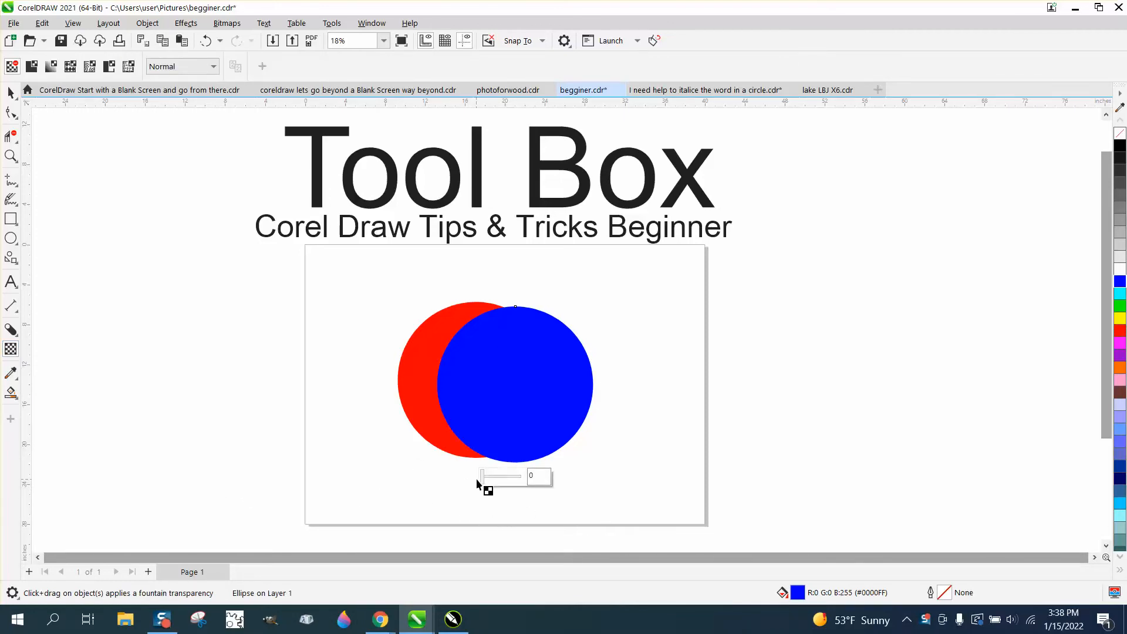
drag(484, 476, 492, 480)
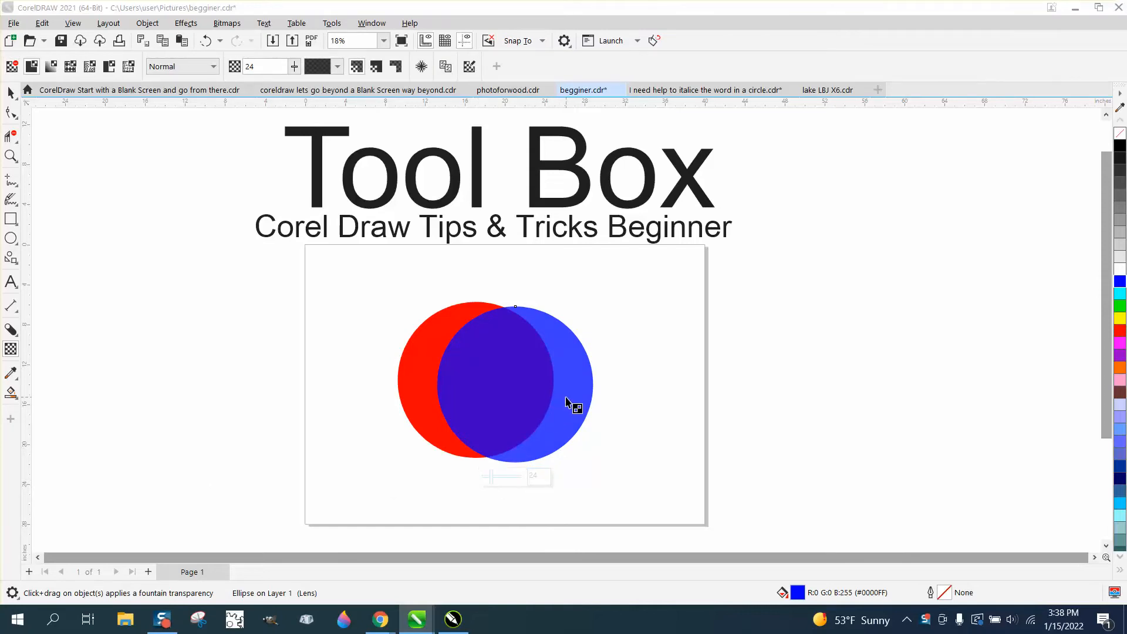
click(10, 94)
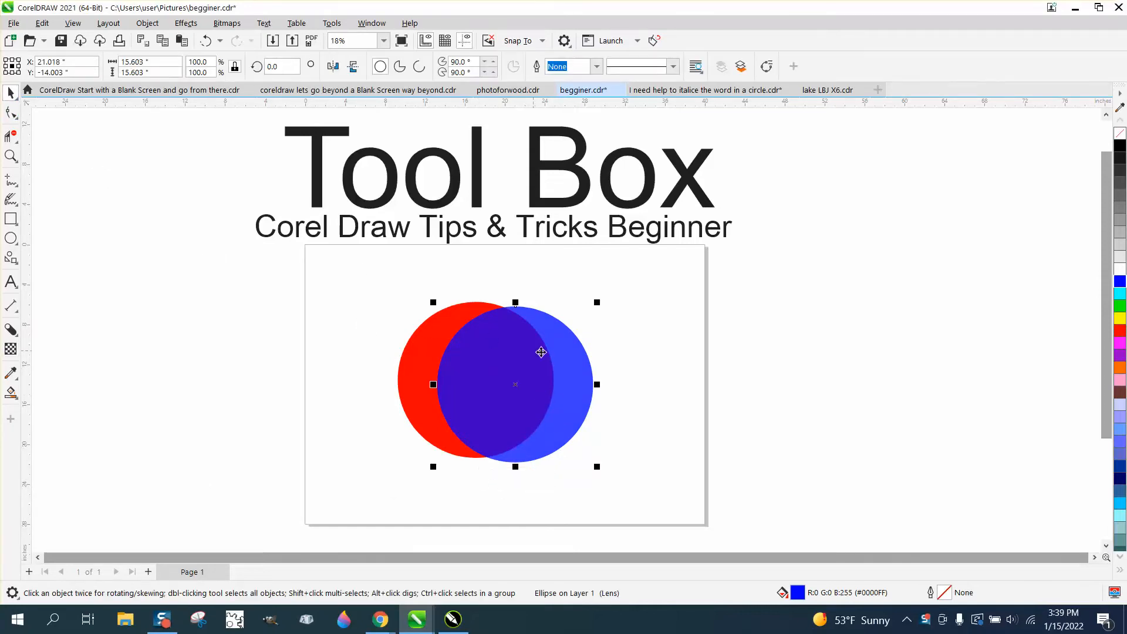
Move the blue circle right so it overlaps less of the red one, and change its transparency to 57 and finally 16
drag(541, 353, 587, 356)
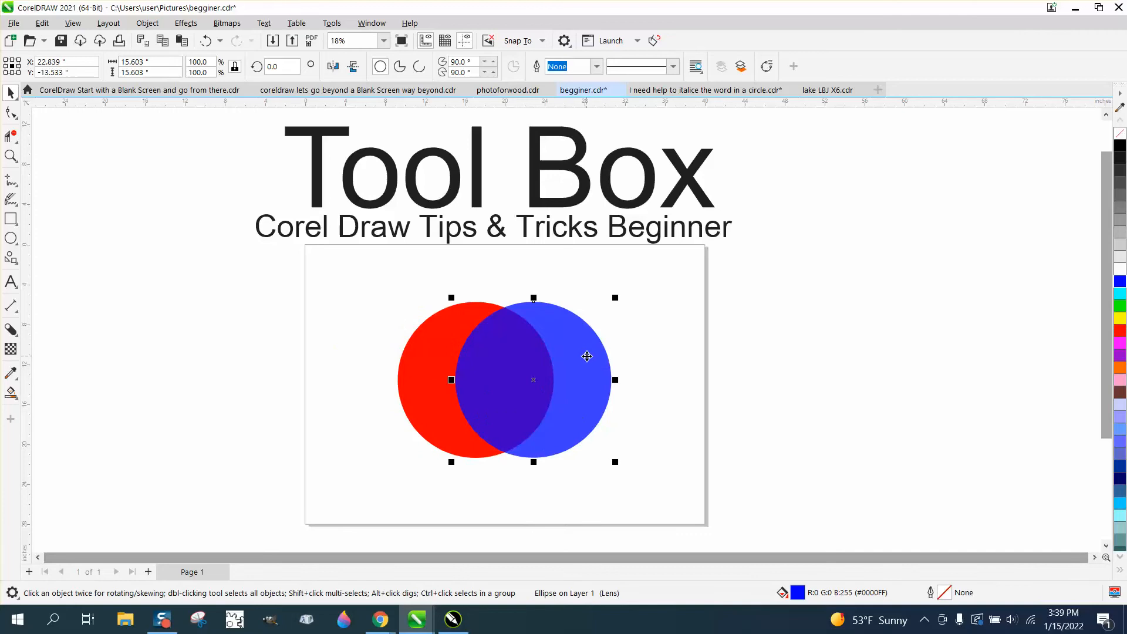
click(11, 348)
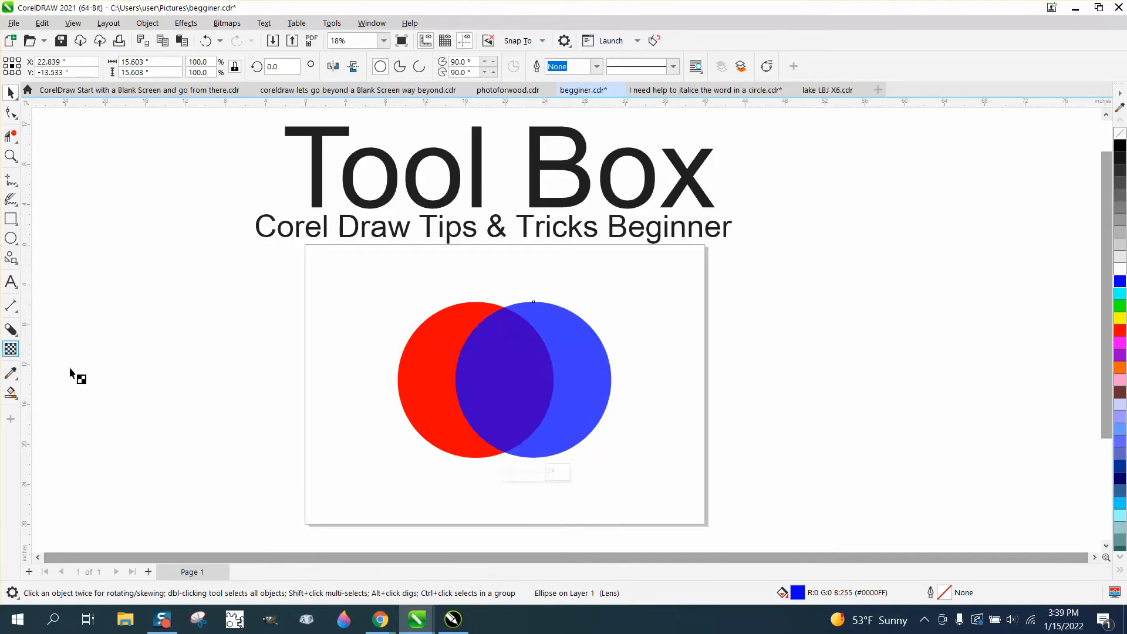
drag(515, 474, 523, 474)
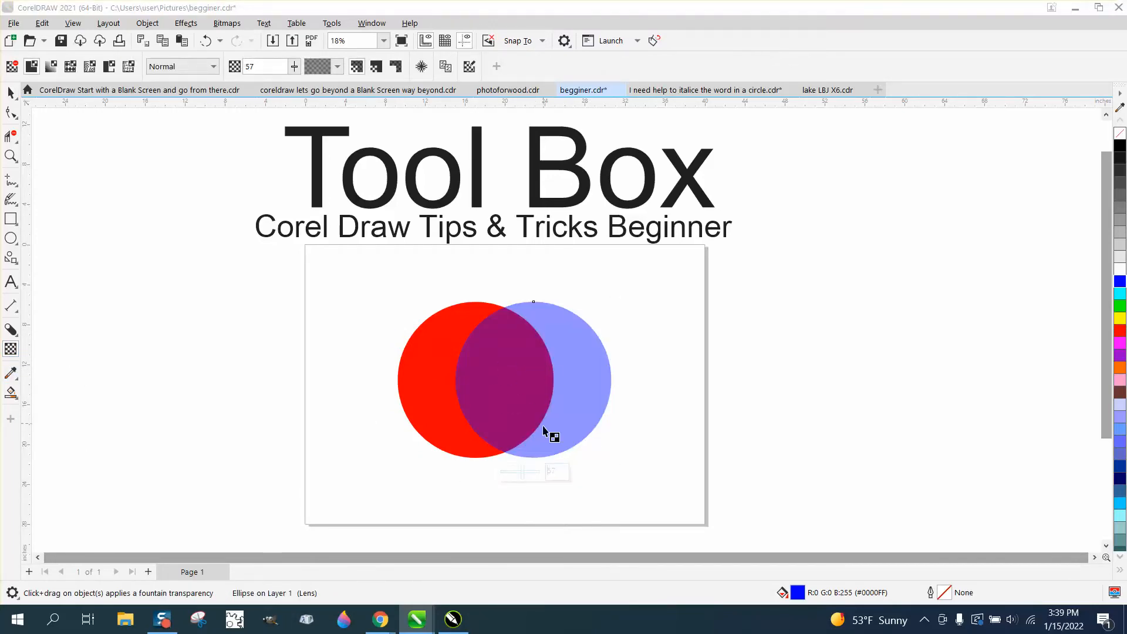
mouse_move(523, 477)
mouse_down()
mouse_move(534, 476)
mouse_move(509, 480)
mouse_up()
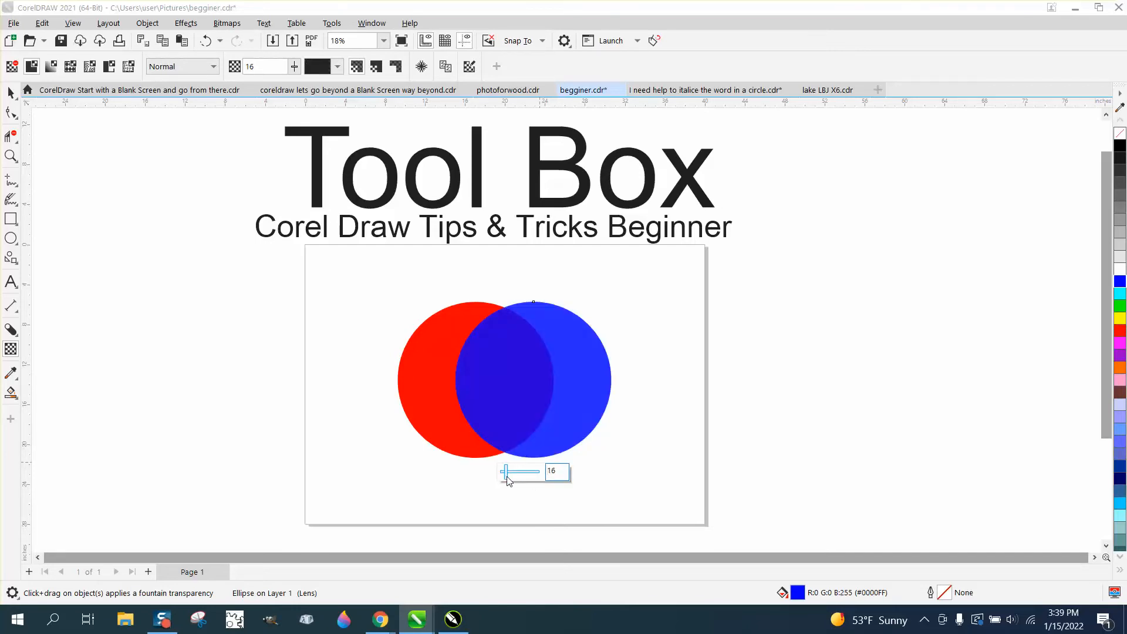
click(11, 93)
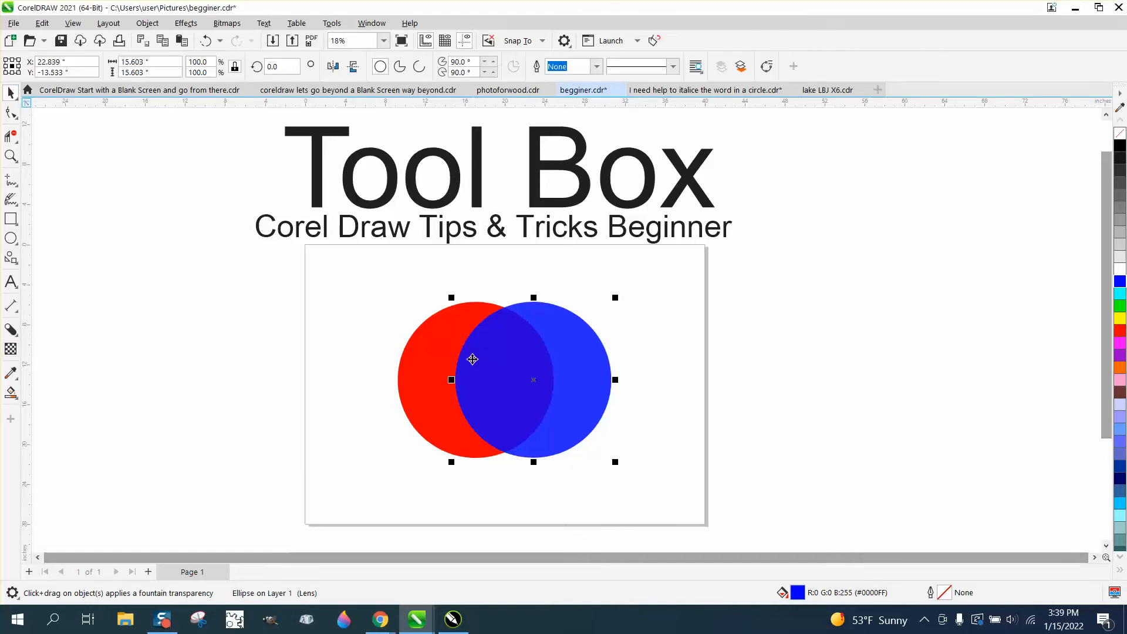
Delete both overlapping circles from the page
drag(354, 287, 728, 499)
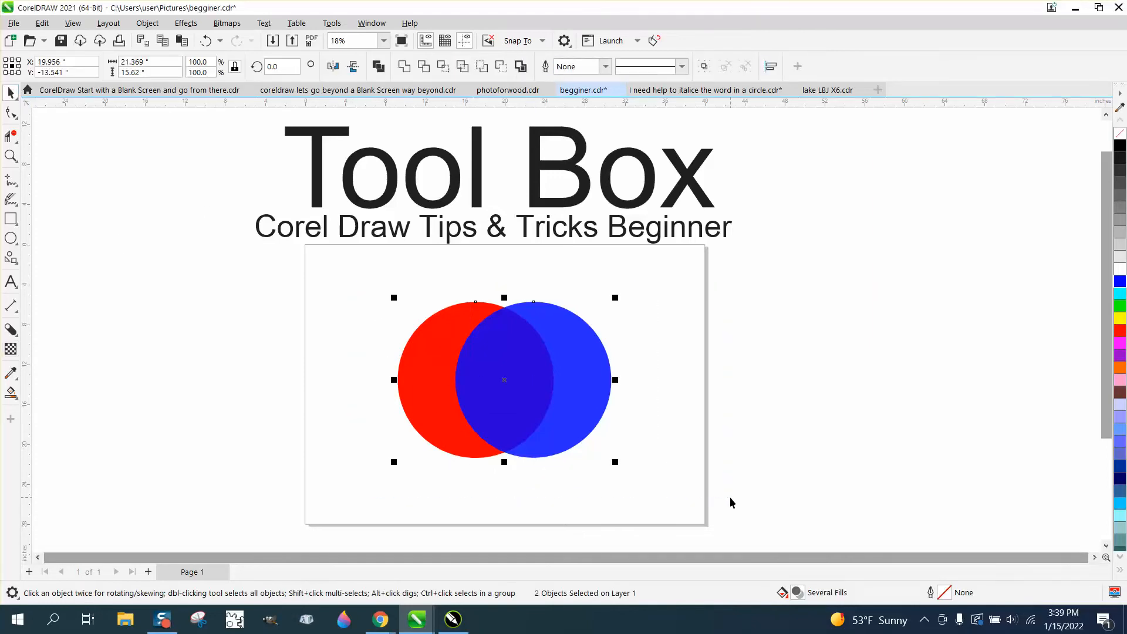
key(Delete)
click(12, 373)
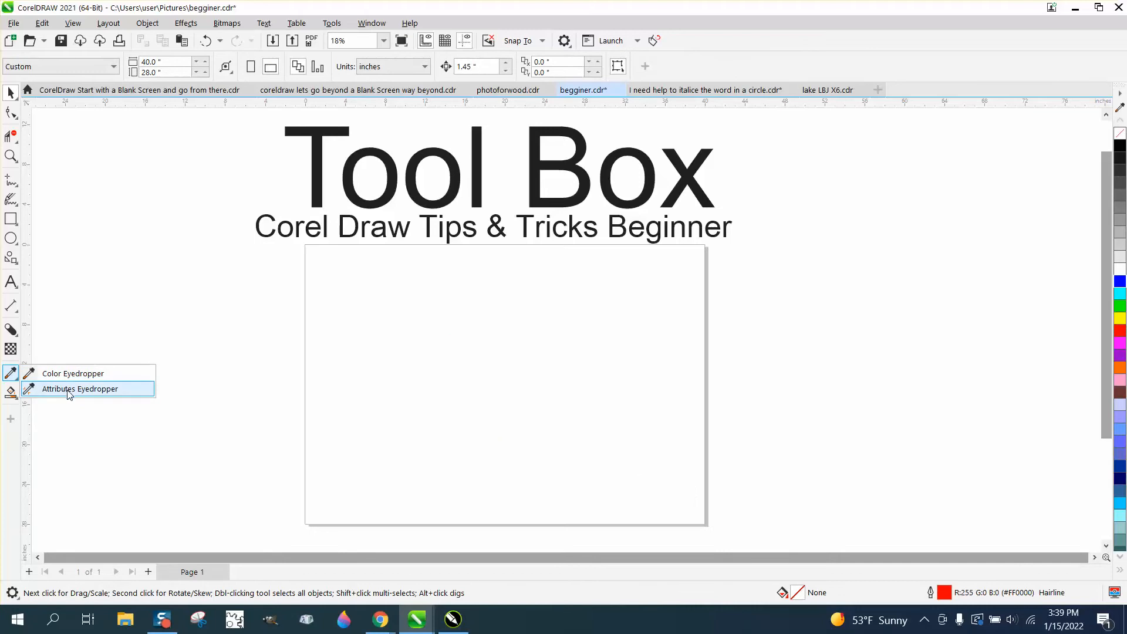
click(10, 257)
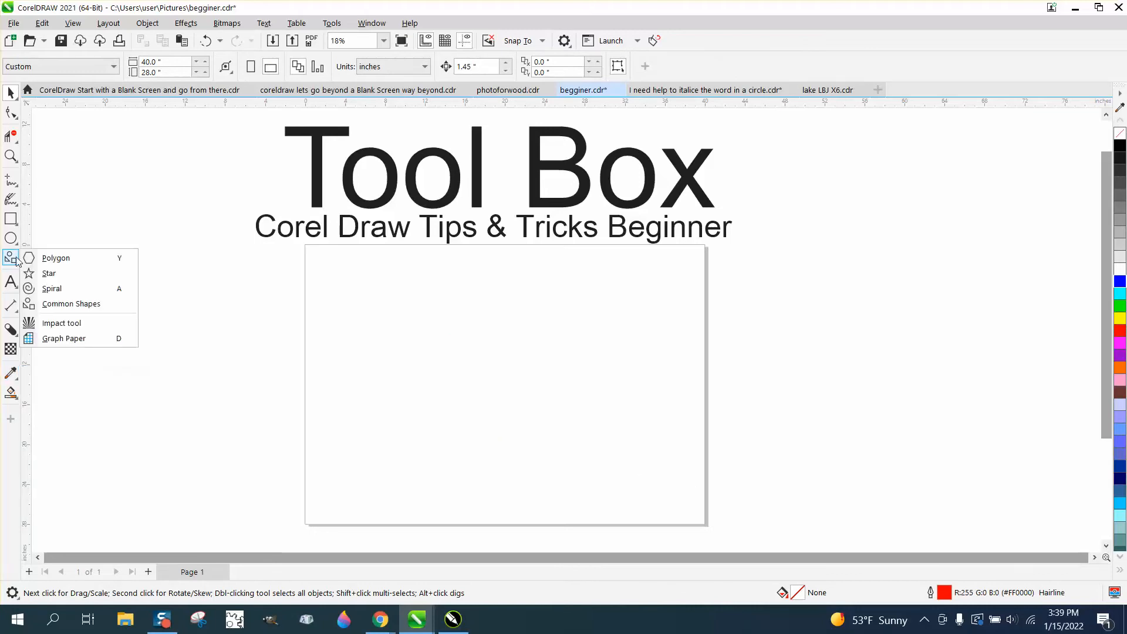
Draw a circle about 11.2 inches across in the upper-left part of the page and fill it with red
click(11, 238)
drag(473, 299, 421, 407)
click(1122, 333)
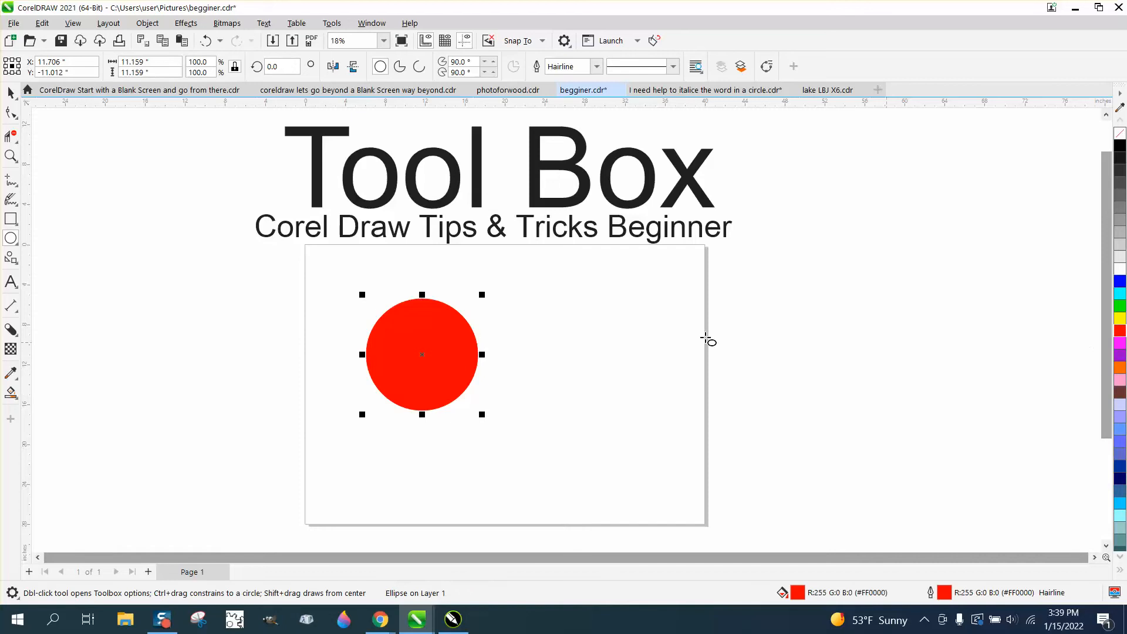
click(11, 93)
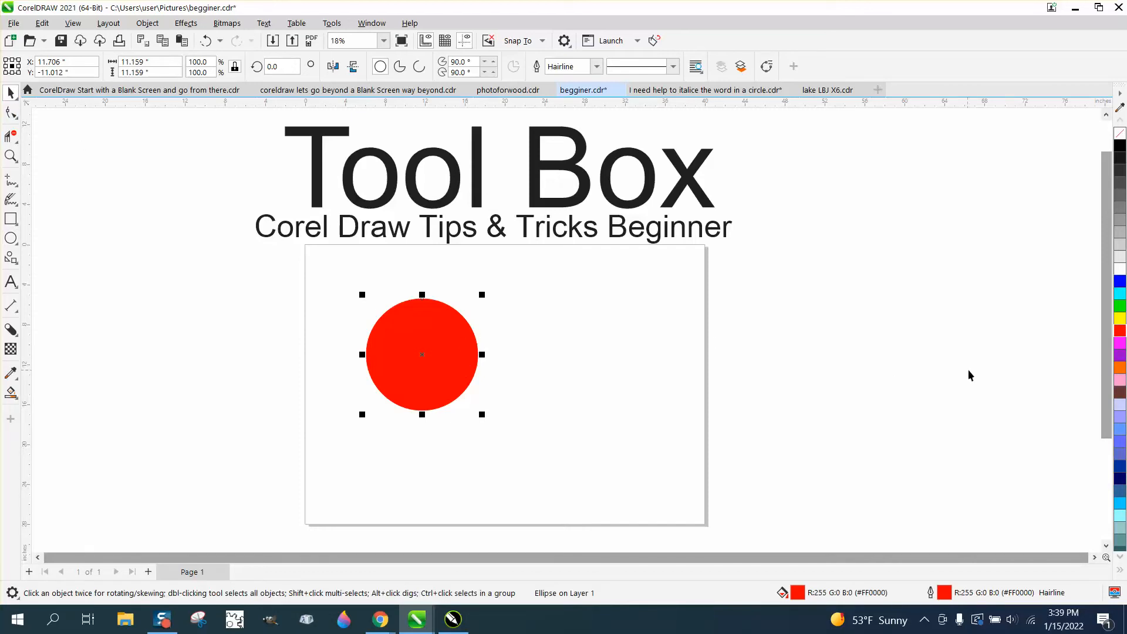
Tint the circle's red fill with a little magenta and several additions of yellow to mix an orange
ctrl+click(1120, 347)
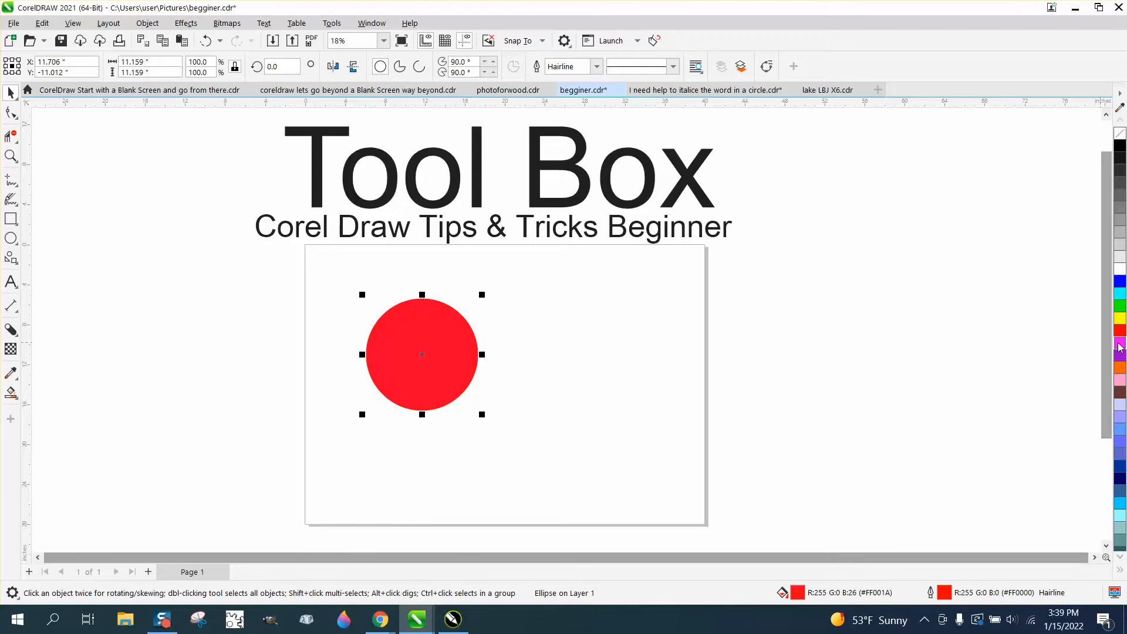
ctrl+click(1120, 320)
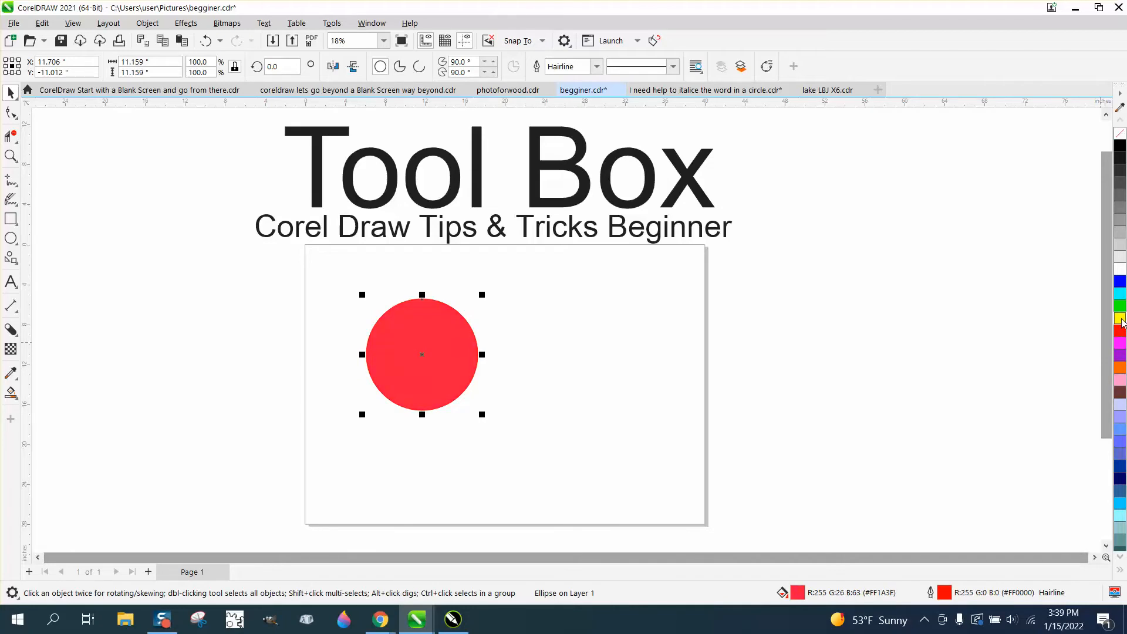
ctrl+click(1120, 319)
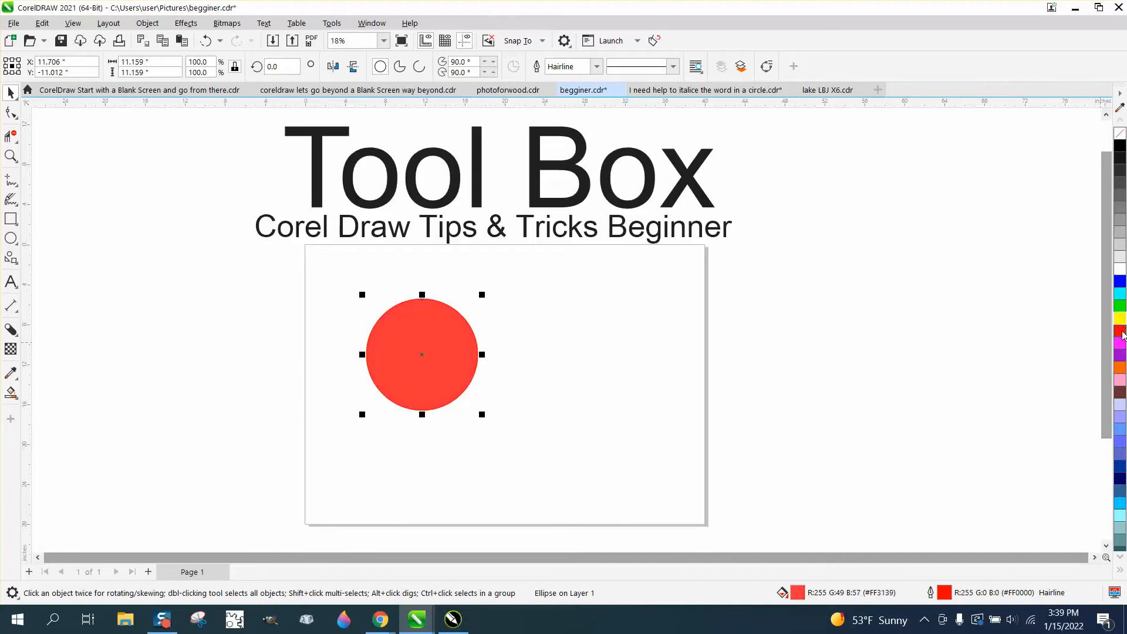
ctrl+click(1120, 320)
ctrl+click(1120, 320)
ctrl+click(1120, 320)
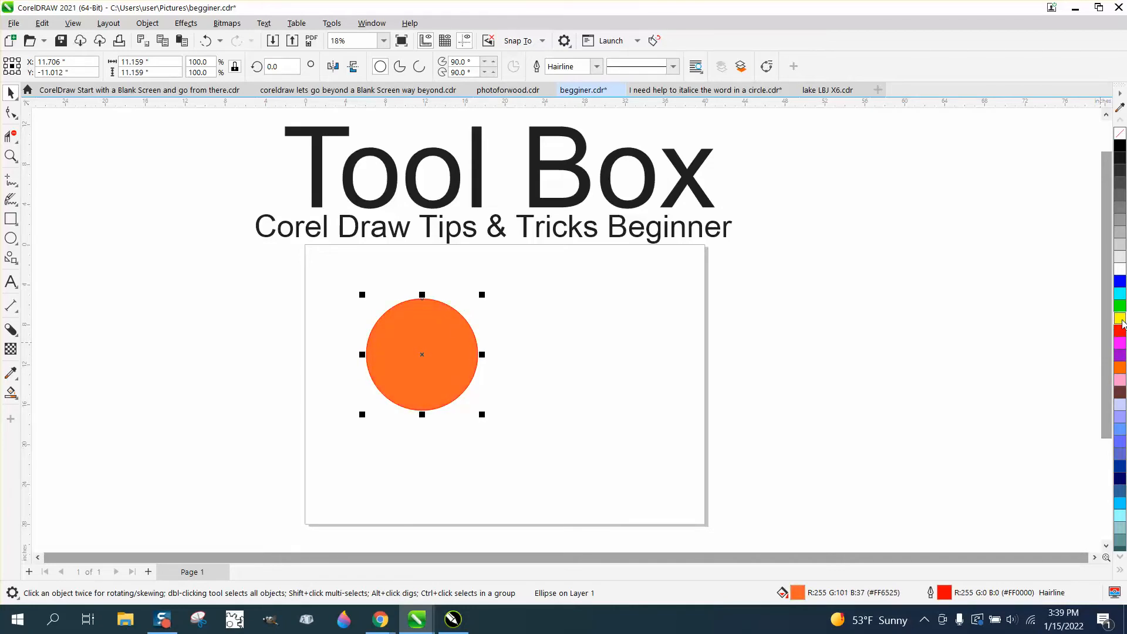
Blend small amounts of blue, magenta, purple and red into the circle's fill to mix a custom pinkish red
ctrl+click(1122, 285)
ctrl+click(1121, 285)
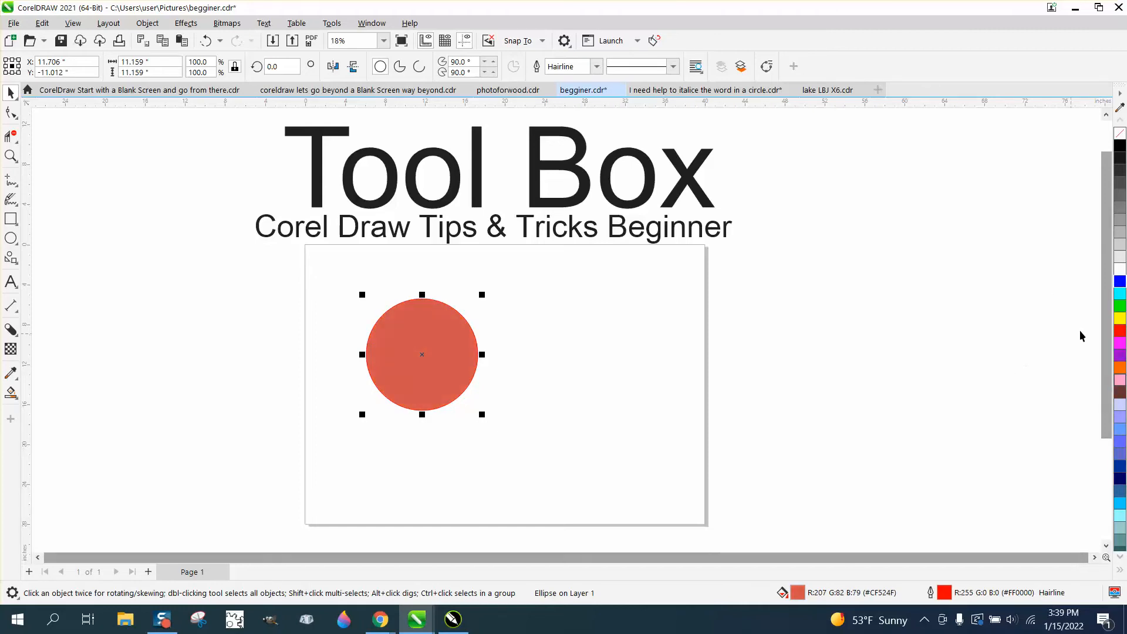
ctrl+click(1121, 344)
ctrl+click(1121, 344)
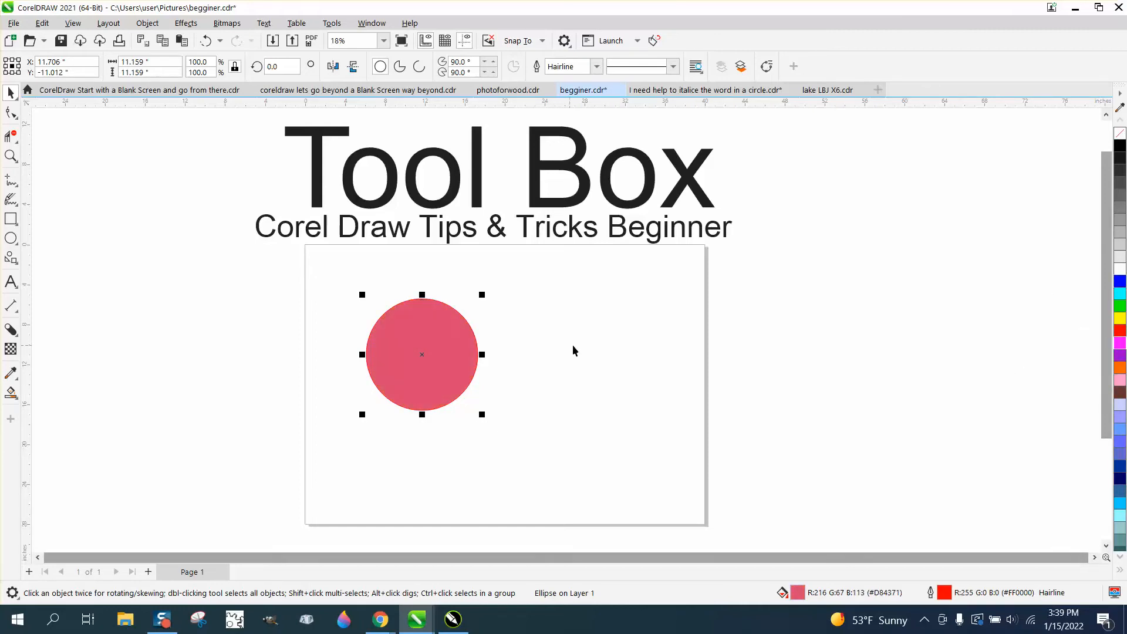
ctrl+click(1121, 357)
ctrl+click(1122, 332)
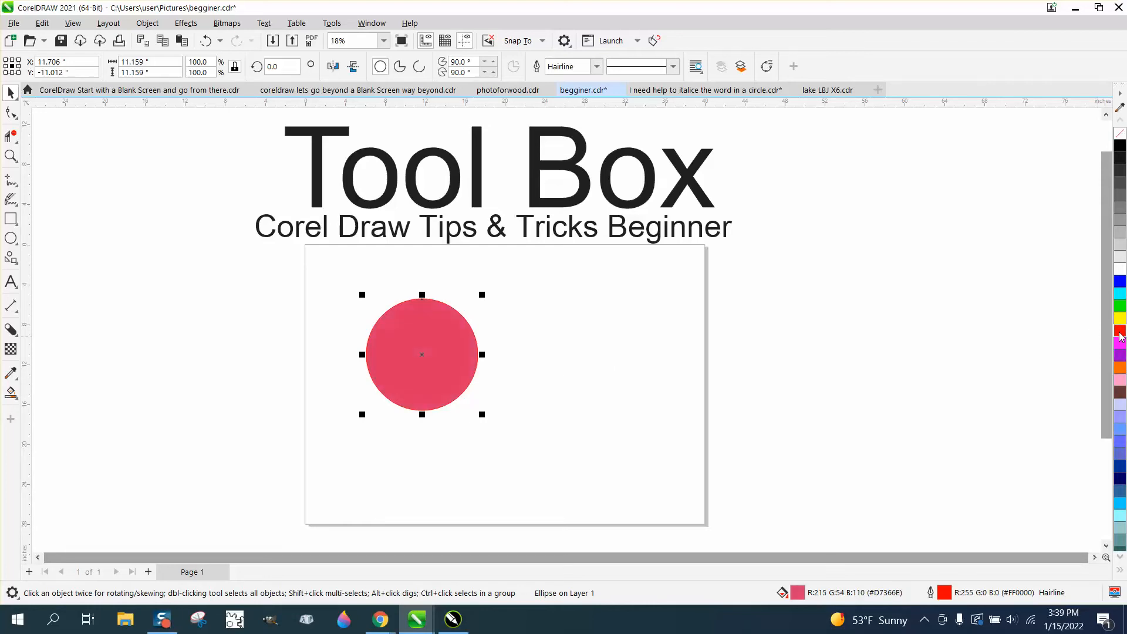
ctrl+click(1121, 332)
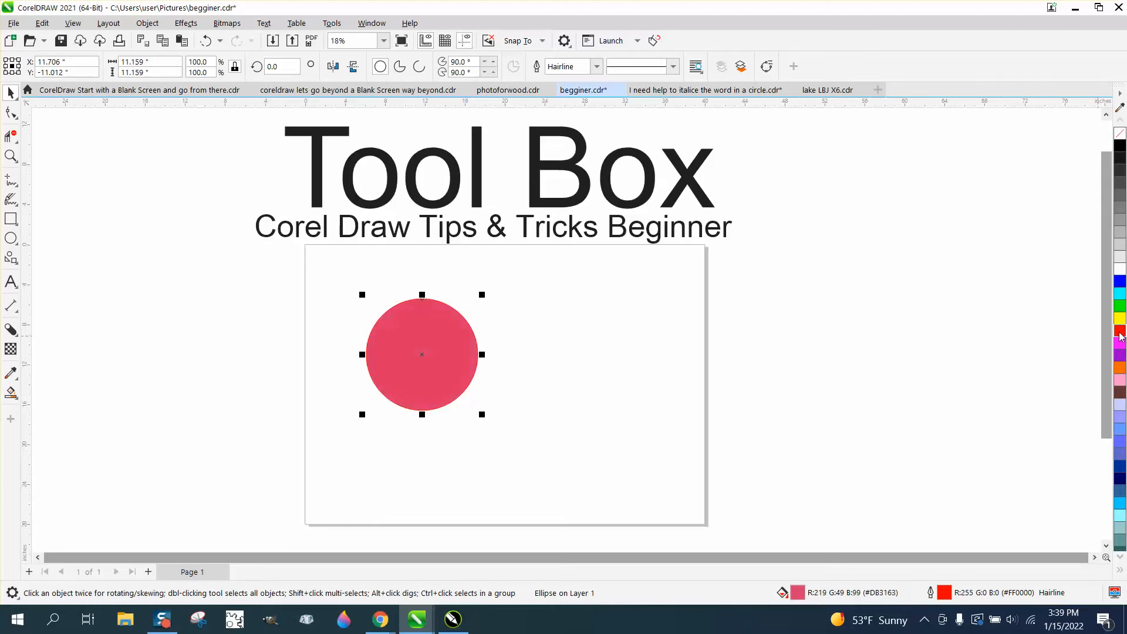
Draw three overlapping rectangles right of the circle, about 9.7 x 8.8, 8.9 x 5.9 and 5.3 x 4.4 inches, stepping up to the right
click(10, 219)
drag(571, 310, 668, 398)
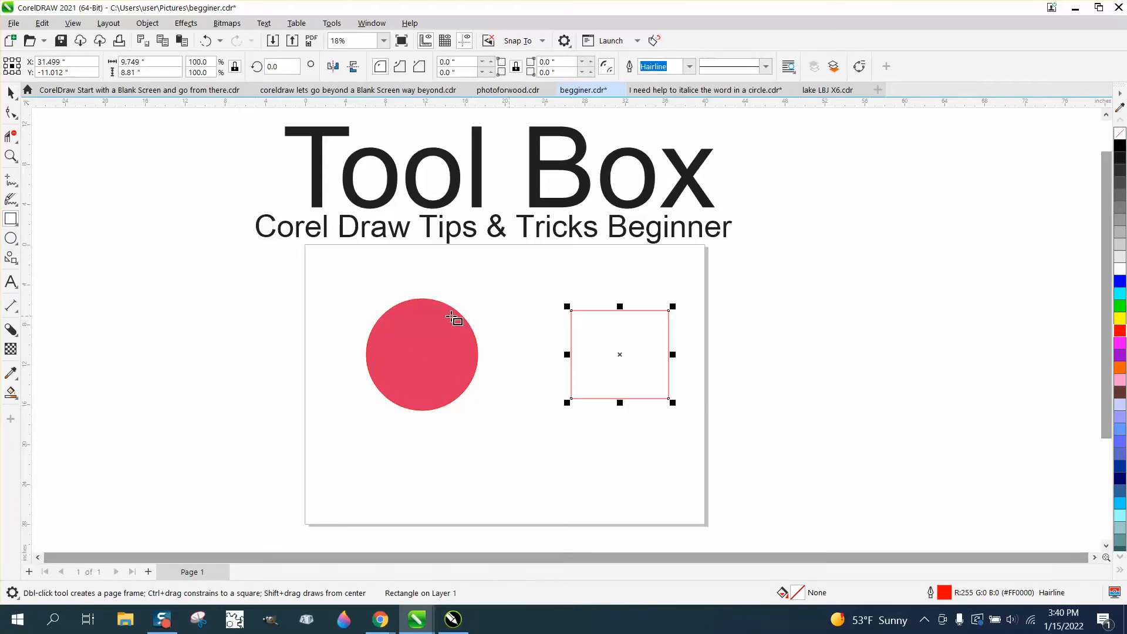
drag(626, 299, 714, 358)
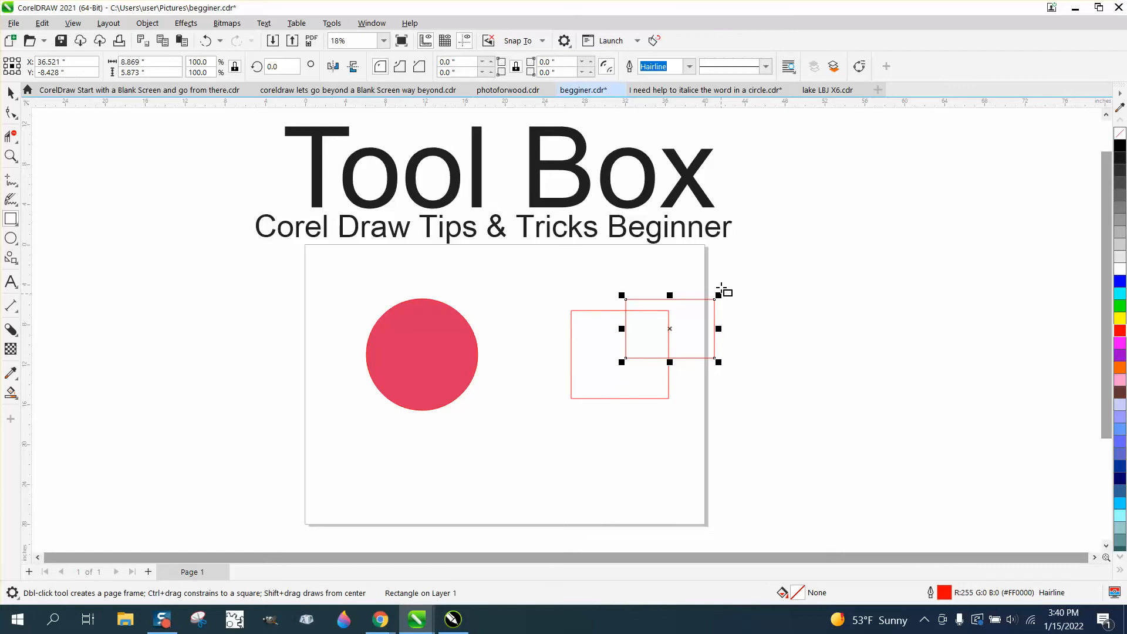
drag(706, 282, 758, 325)
Weld the three overlapping rectangles into one stepped shape and move it left, closer to the circle
click(11, 93)
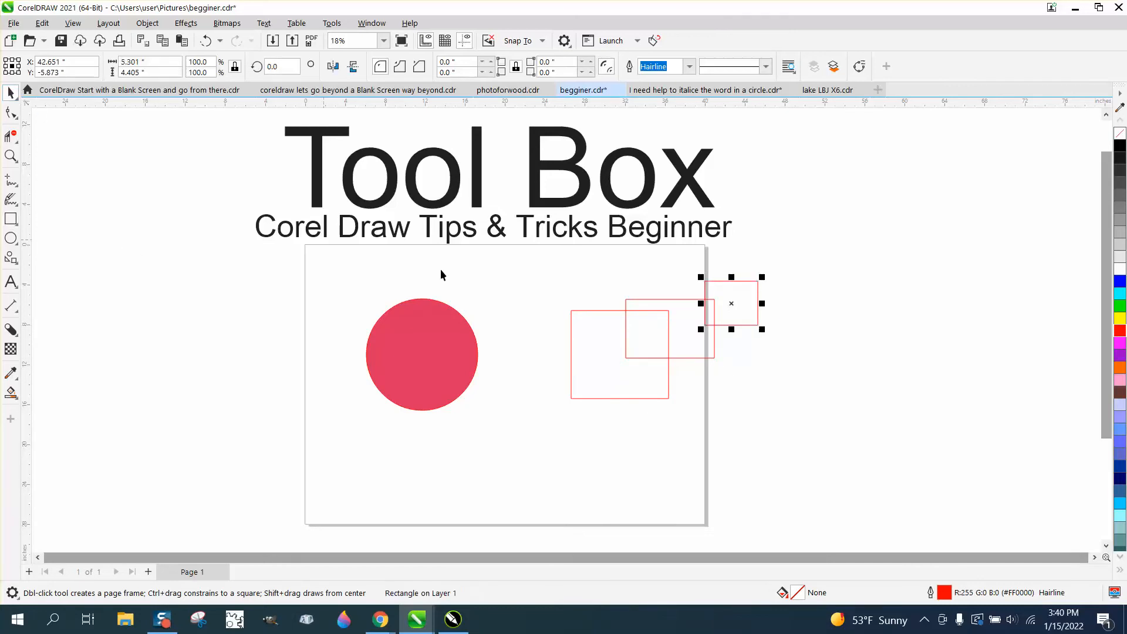
drag(523, 276, 868, 430)
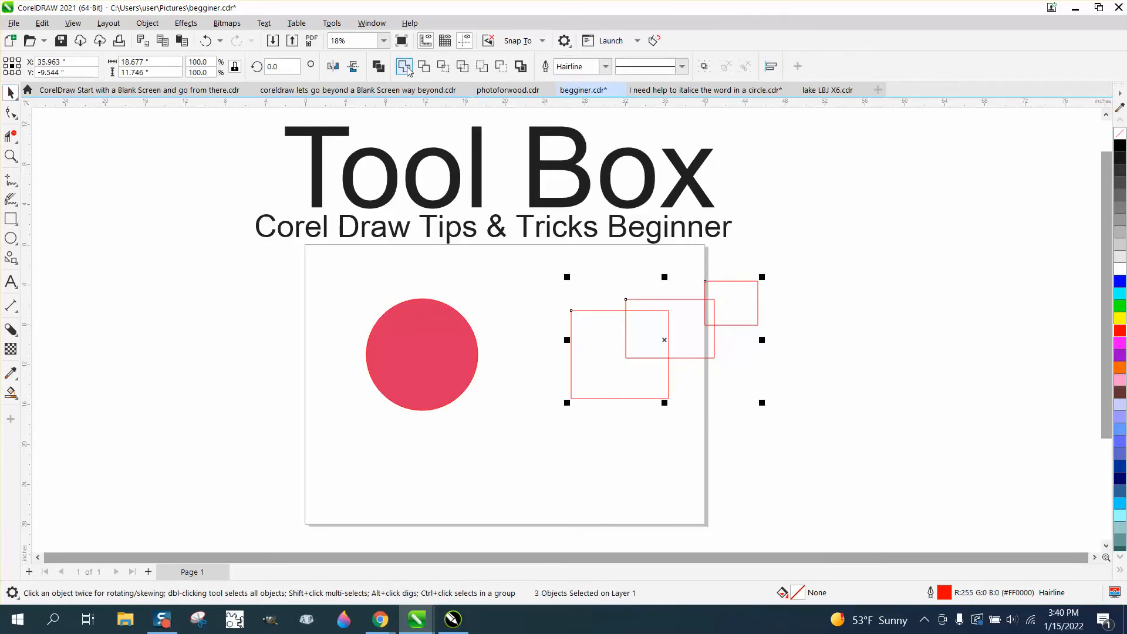
drag(667, 339, 617, 344)
Sample the circle's mixed fill with the Color Eyedropper and apply it to the stepped shape
click(11, 371)
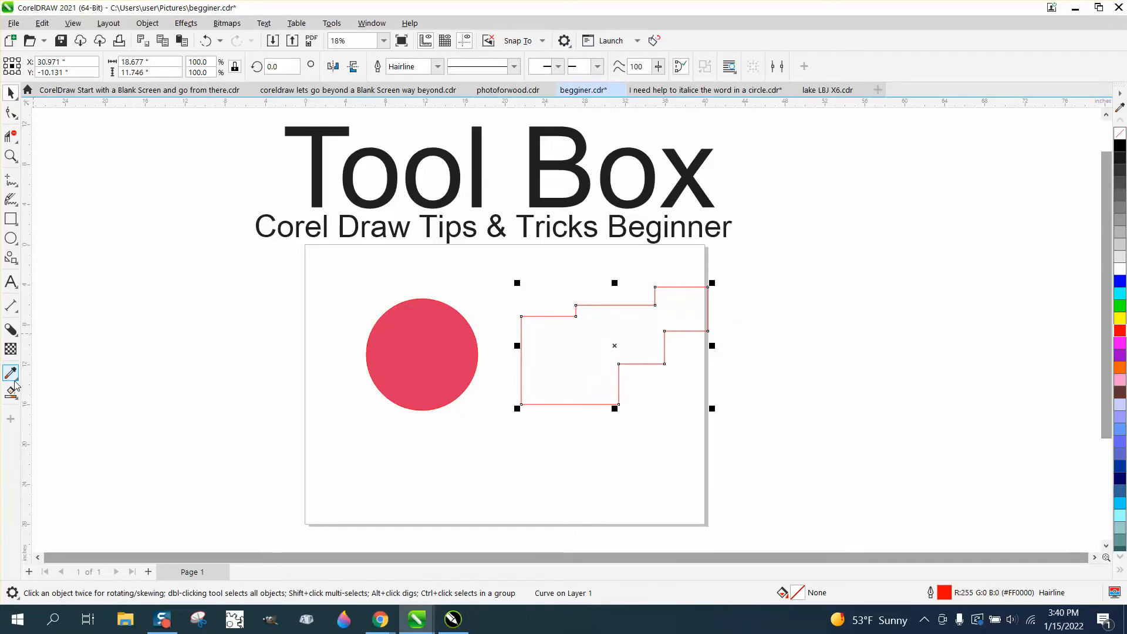
click(58, 371)
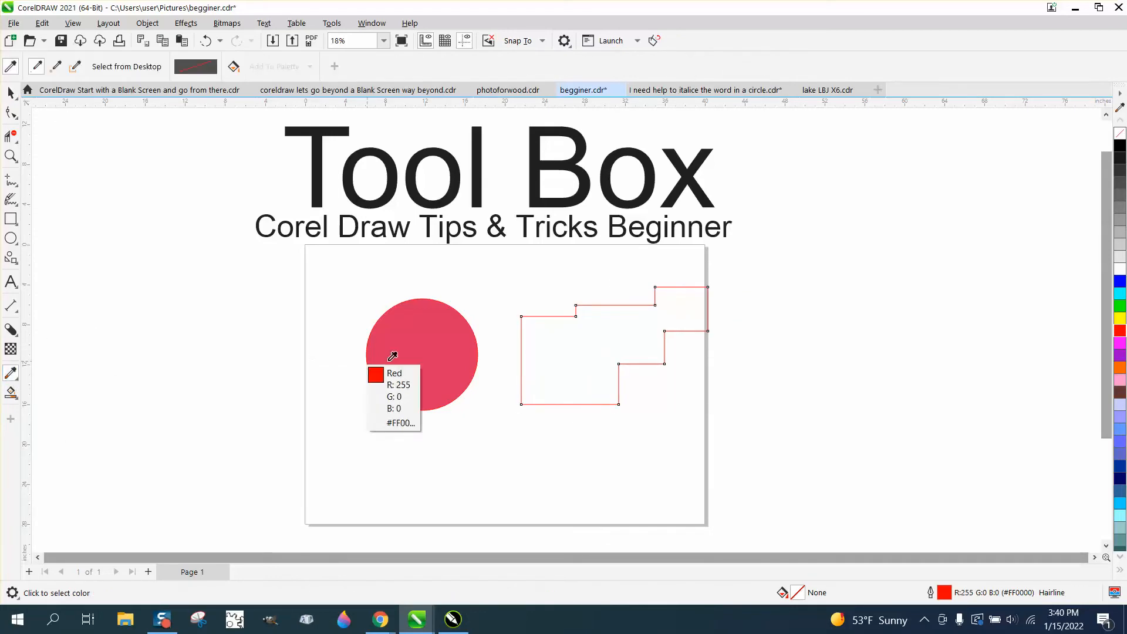
click(413, 346)
click(578, 349)
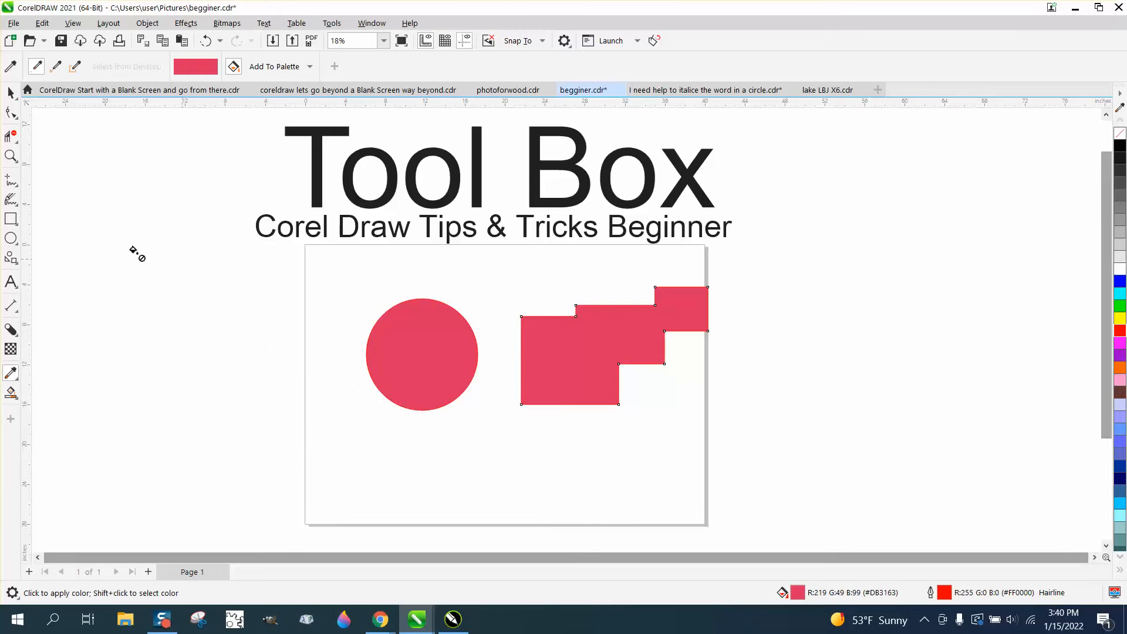
click(11, 91)
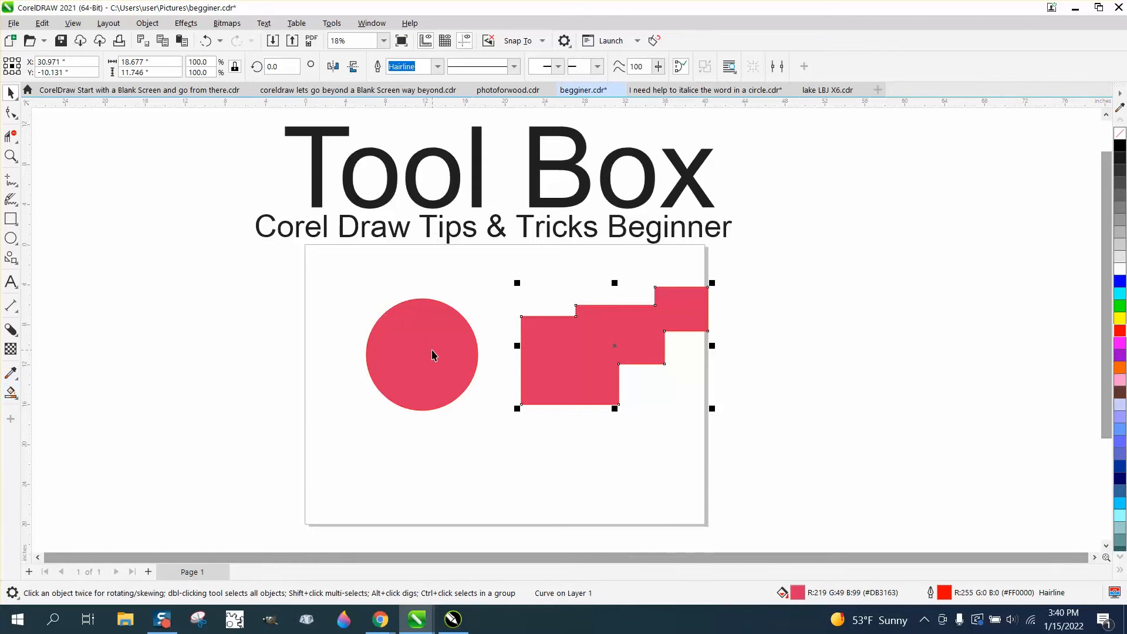
Undo the stepped shape's fill, and delete both the circle and the stepped shape
click(206, 40)
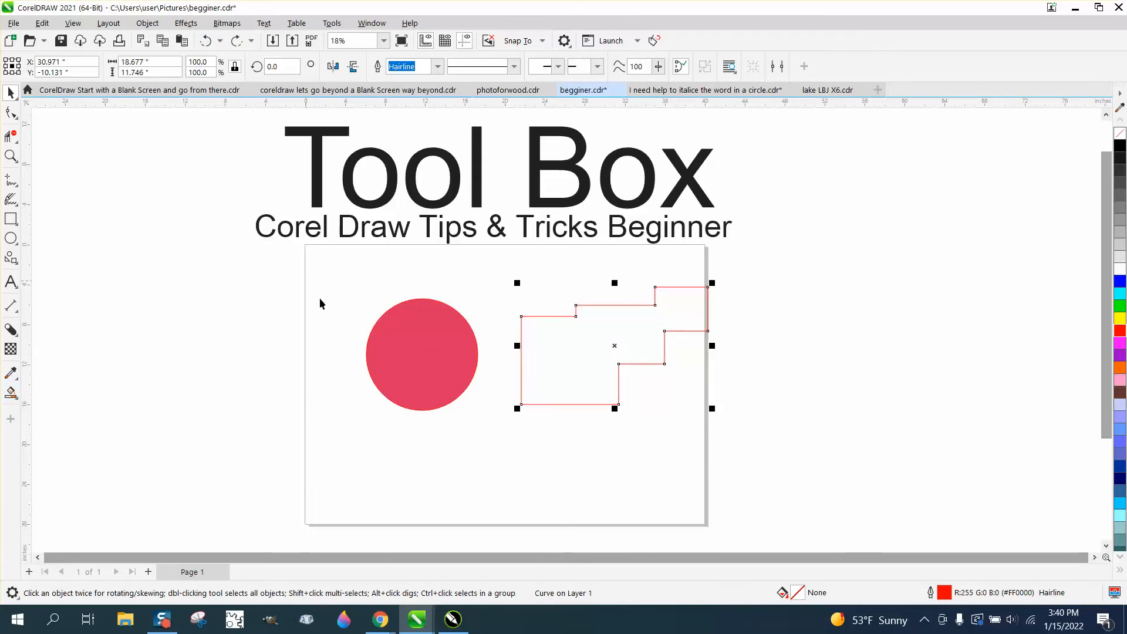
click(416, 337)
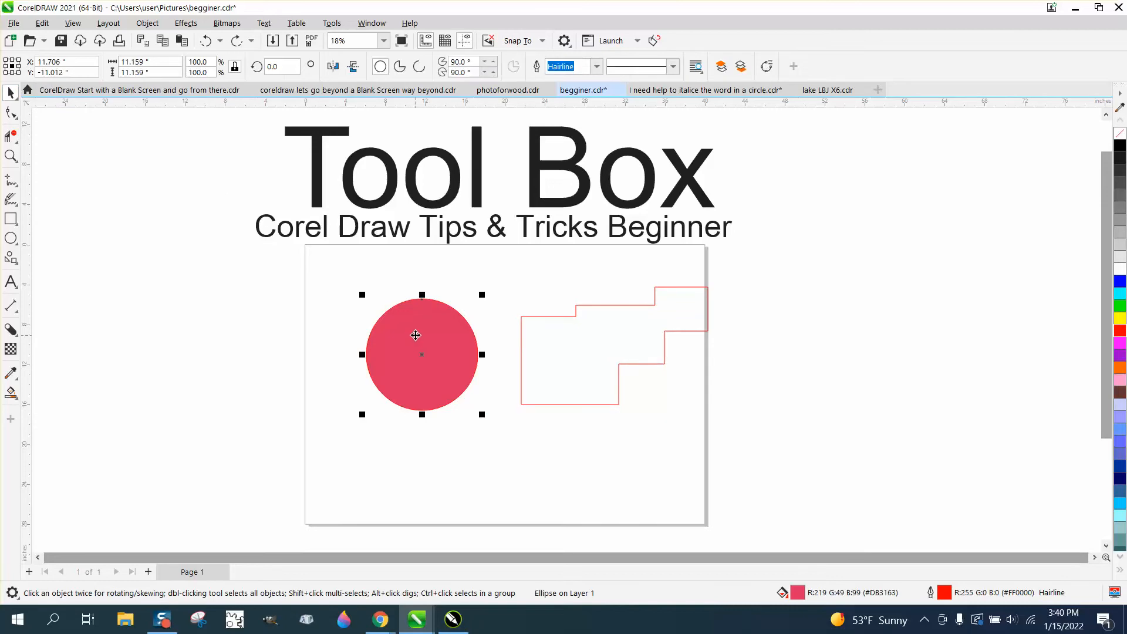
key(Delete)
click(533, 338)
key(Delete)
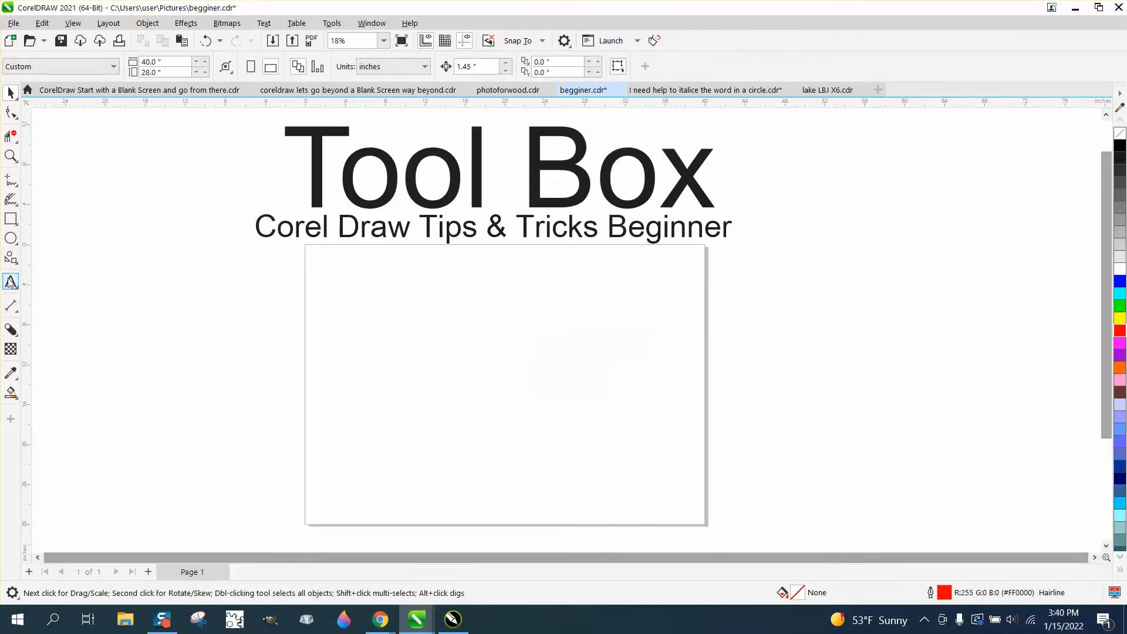
Draw a square about 8.6 inches wide at the page's left side and place a copy to its right
click(13, 222)
drag(407, 302, 398, 387)
click(10, 93)
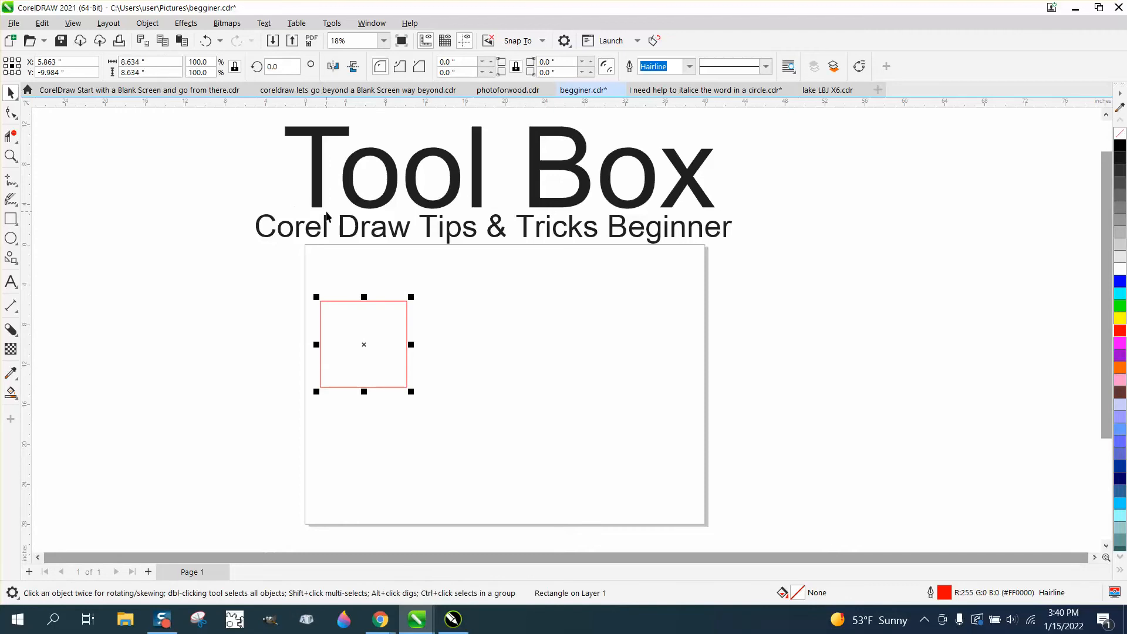
drag(370, 336, 512, 339)
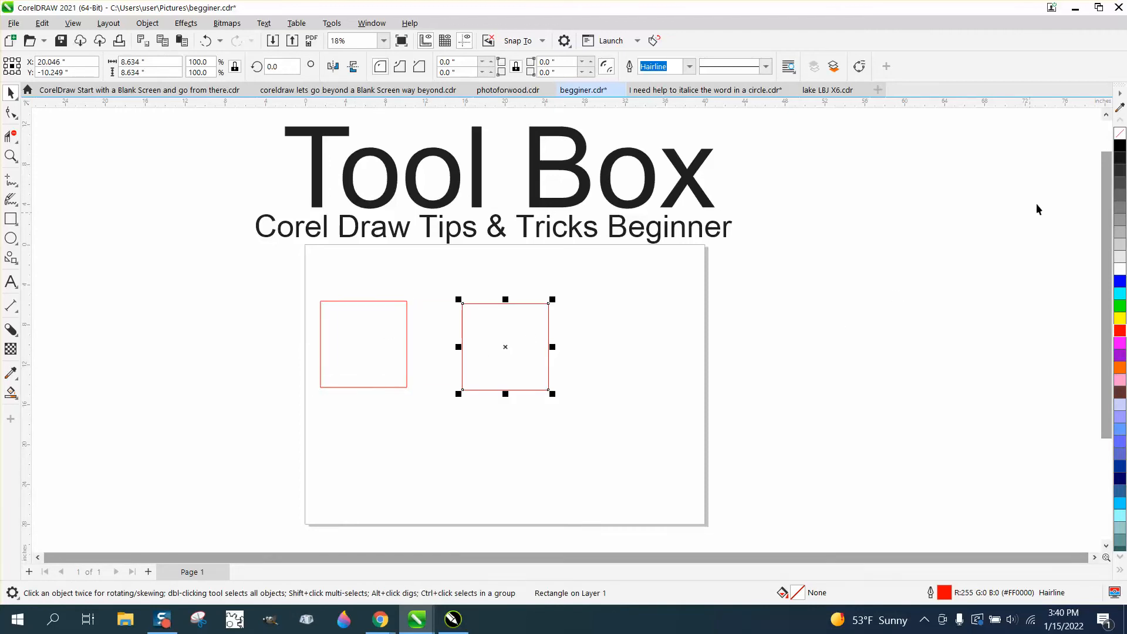
Fill the second square with 40% grey (#999999) and give it a diagonal grey-to-white fountain fill with Interactive Fill
click(1120, 220)
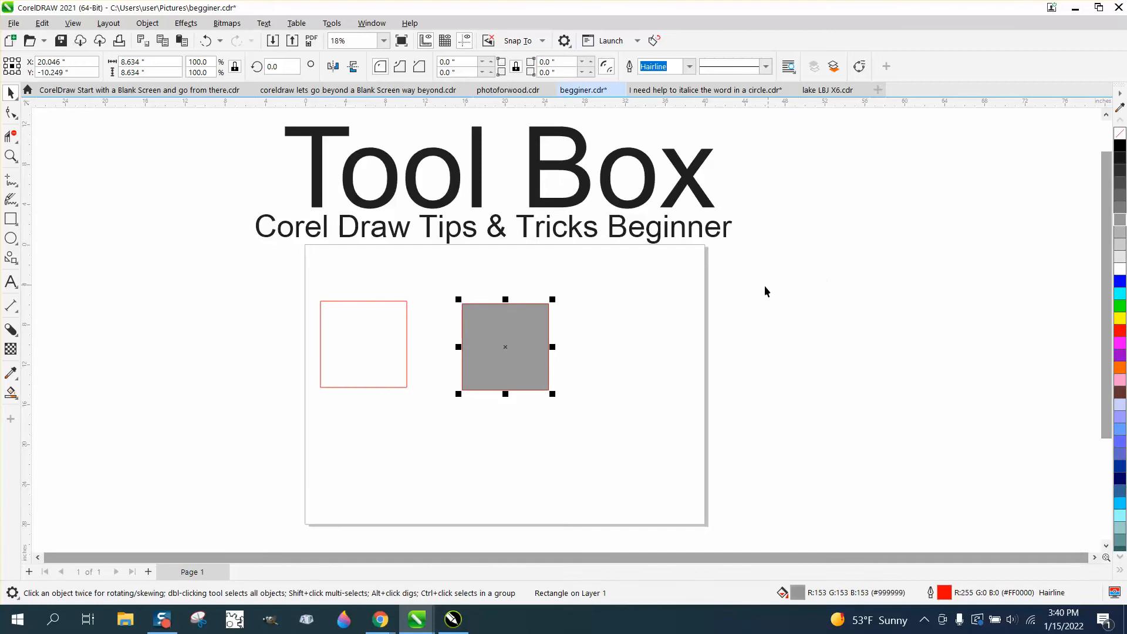
click(19, 400)
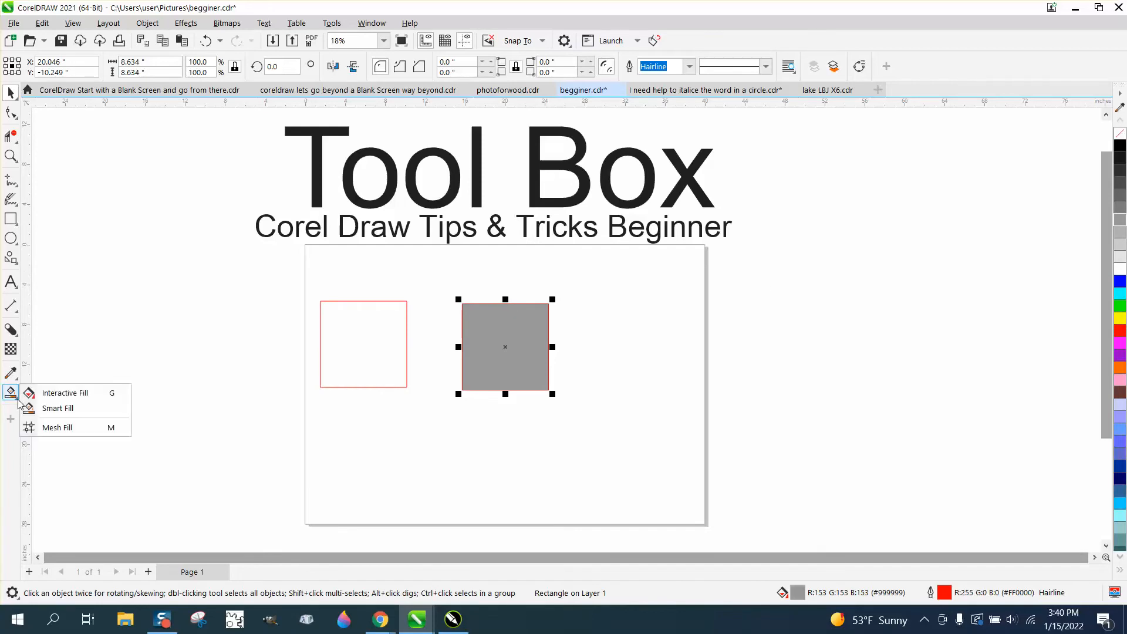
click(88, 393)
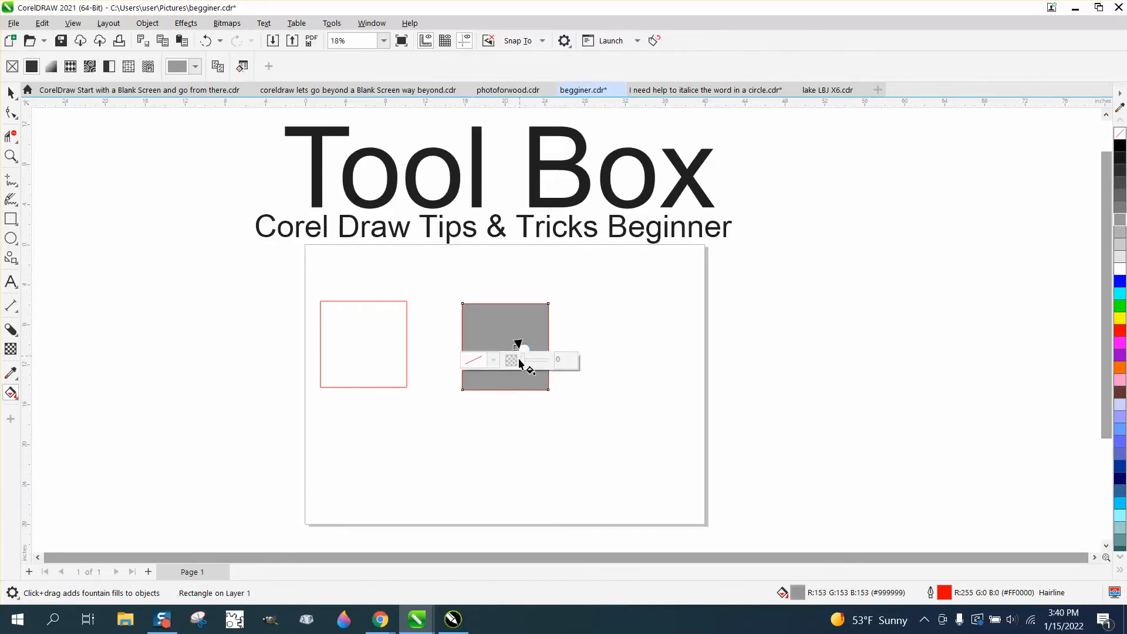
drag(519, 356, 493, 393)
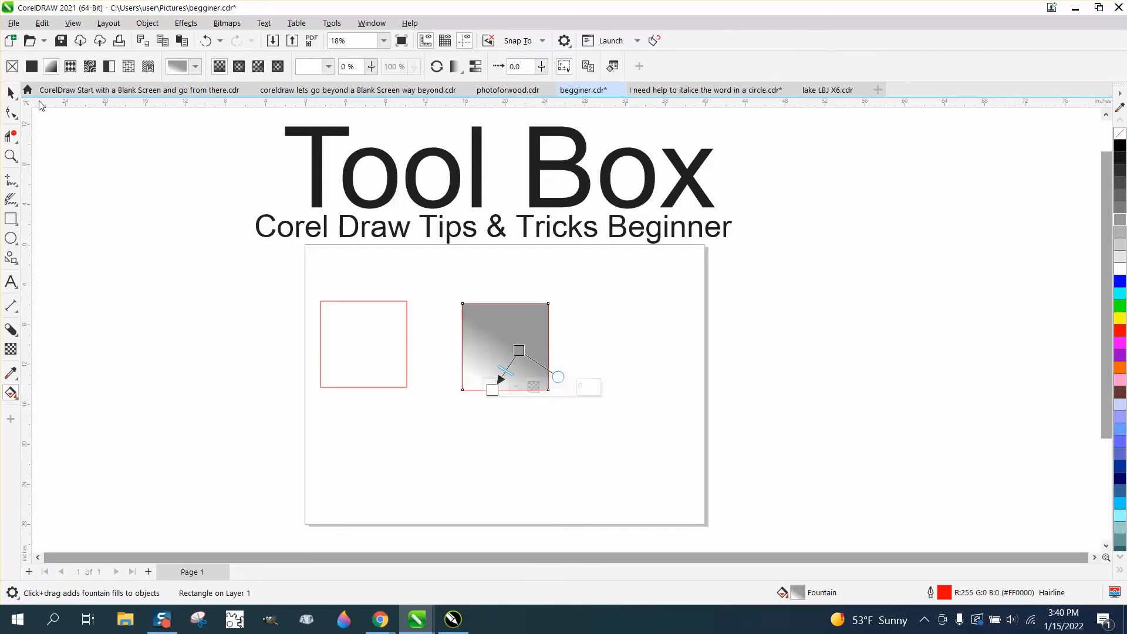
key(space)
click(195, 273)
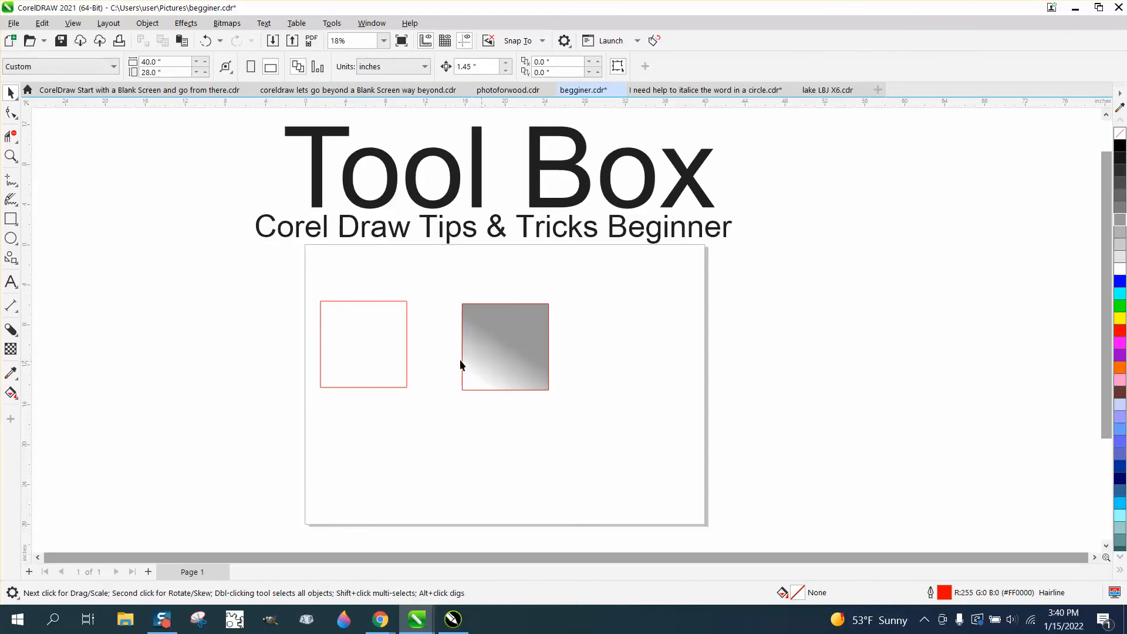
Place the unfilled square and a copy beyond the gradient square, and apply its fountain fill to both with the Attributes Eyedropper
drag(397, 354, 724, 343)
right_click(723, 343)
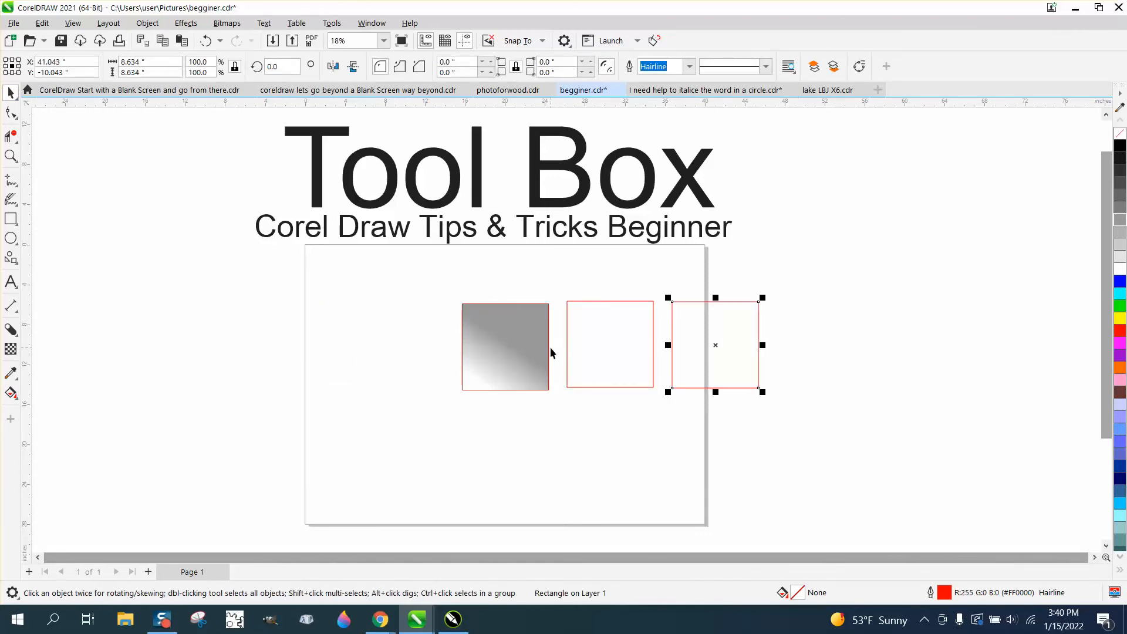
click(11, 373)
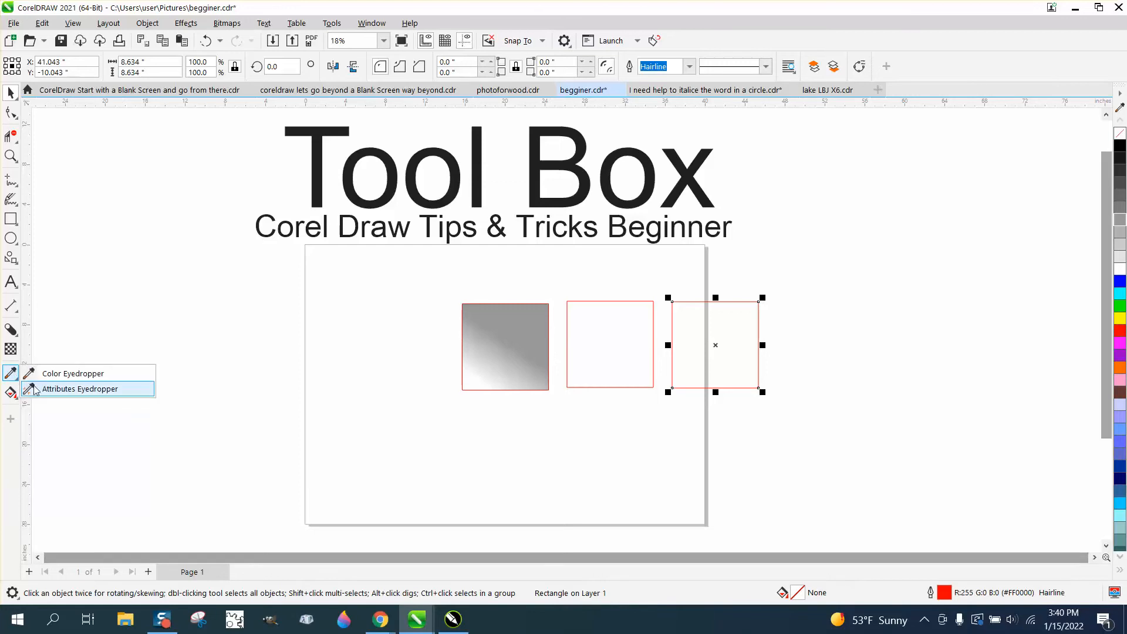
click(48, 390)
click(48, 390)
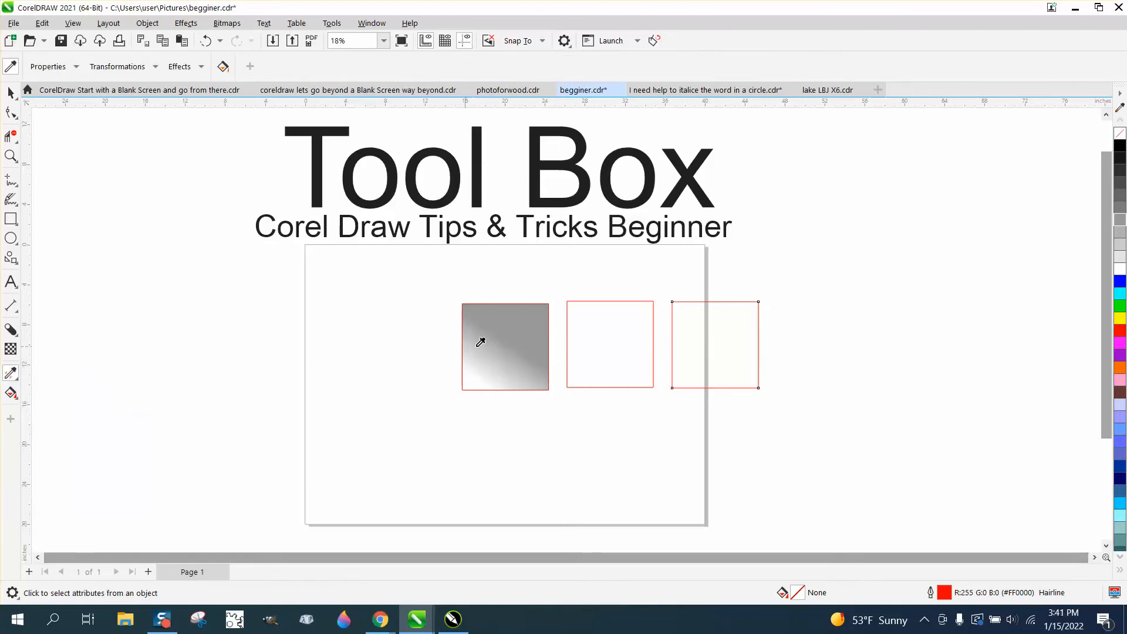
click(599, 345)
click(688, 336)
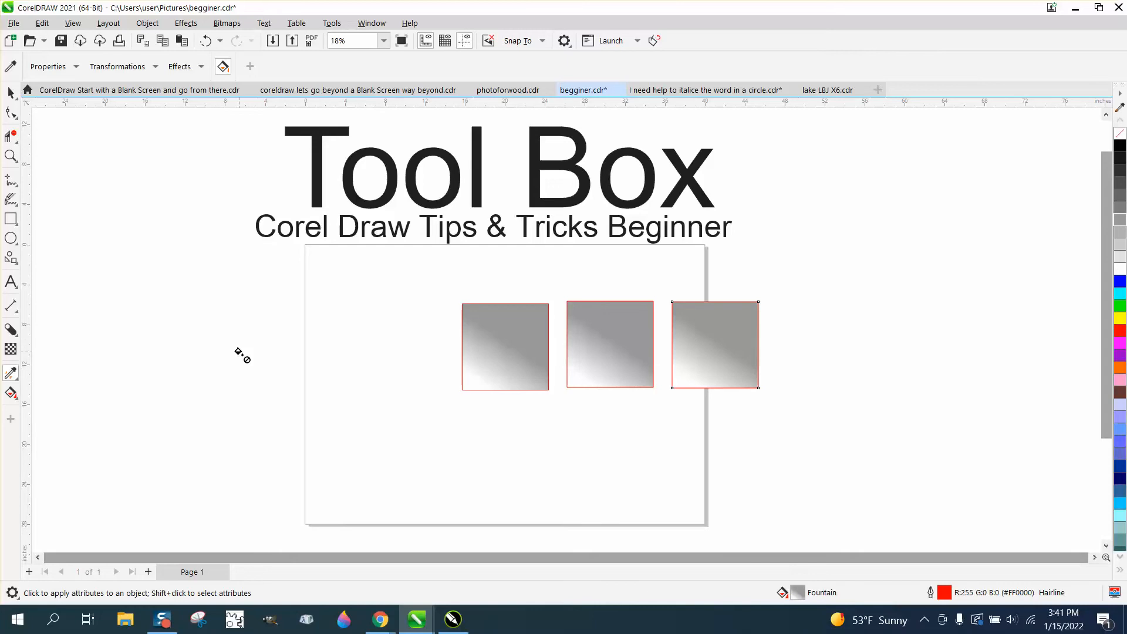
click(11, 93)
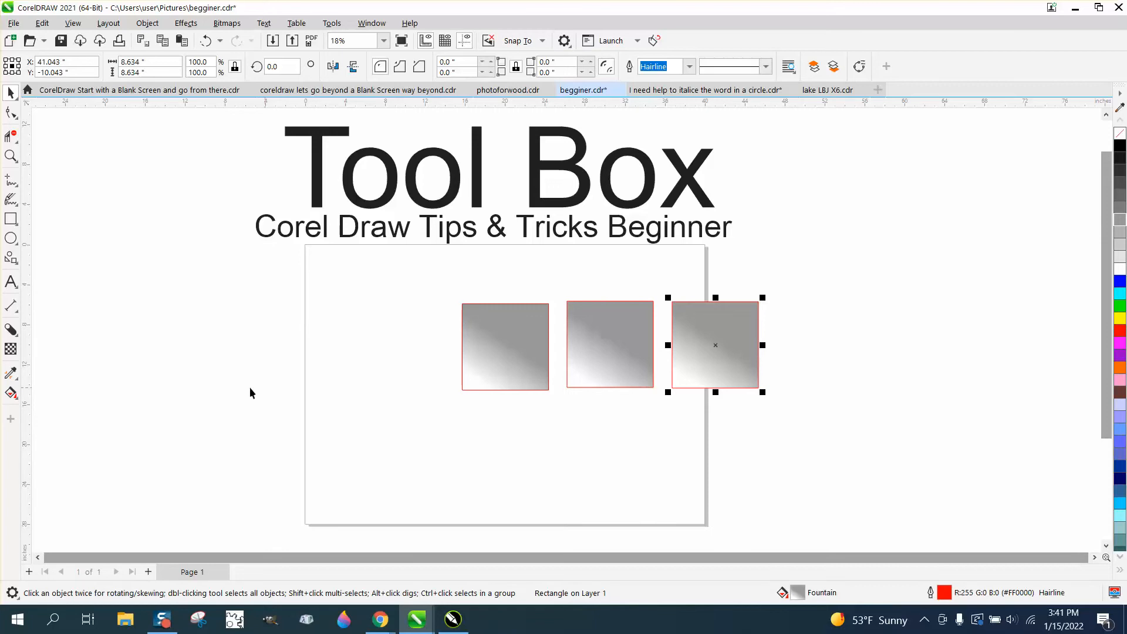
Select all three gradient squares and delete them
click(15, 377)
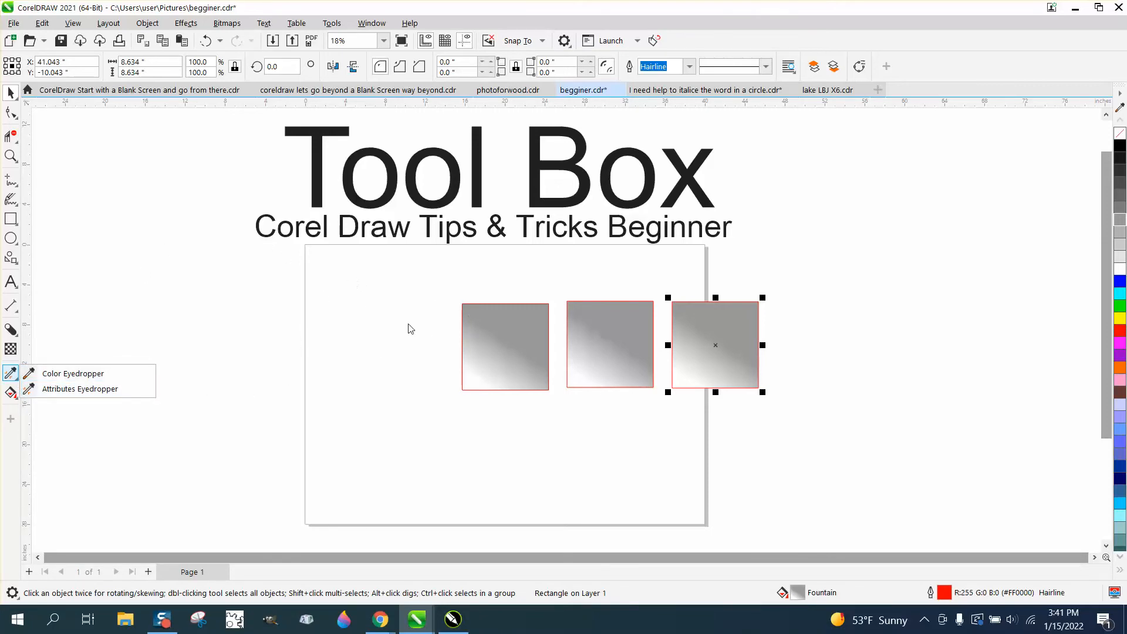
drag(381, 302, 739, 428)
drag(869, 433, 868, 433)
key(Delete)
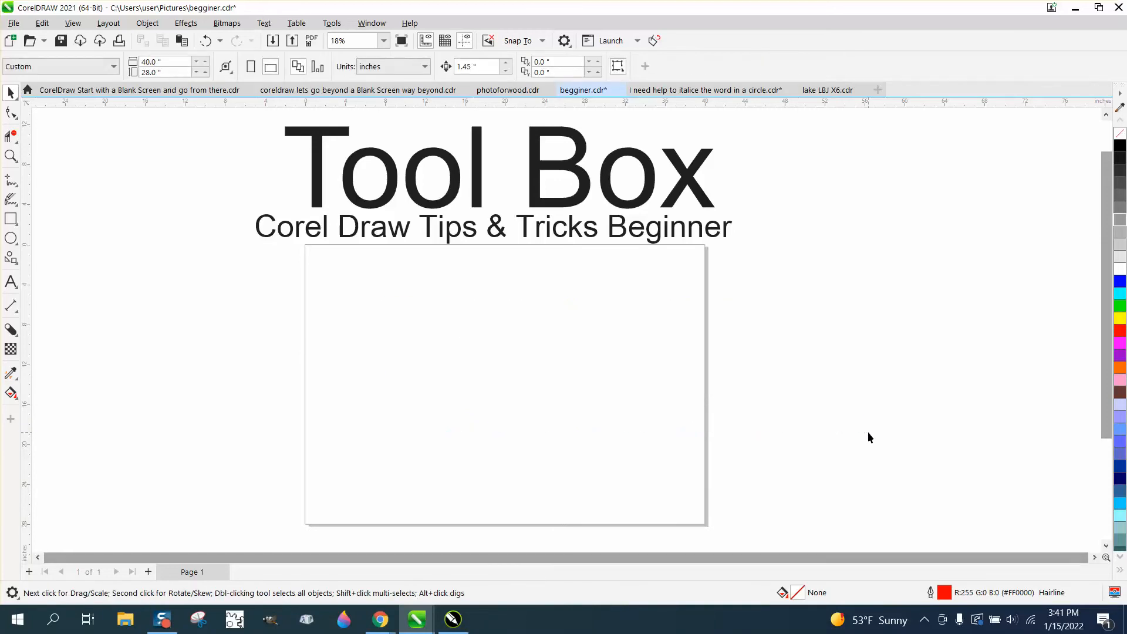
Draw two partly overlapping circles side by side on the page, about 9.1 and 9.4 inches in diameter
click(11, 393)
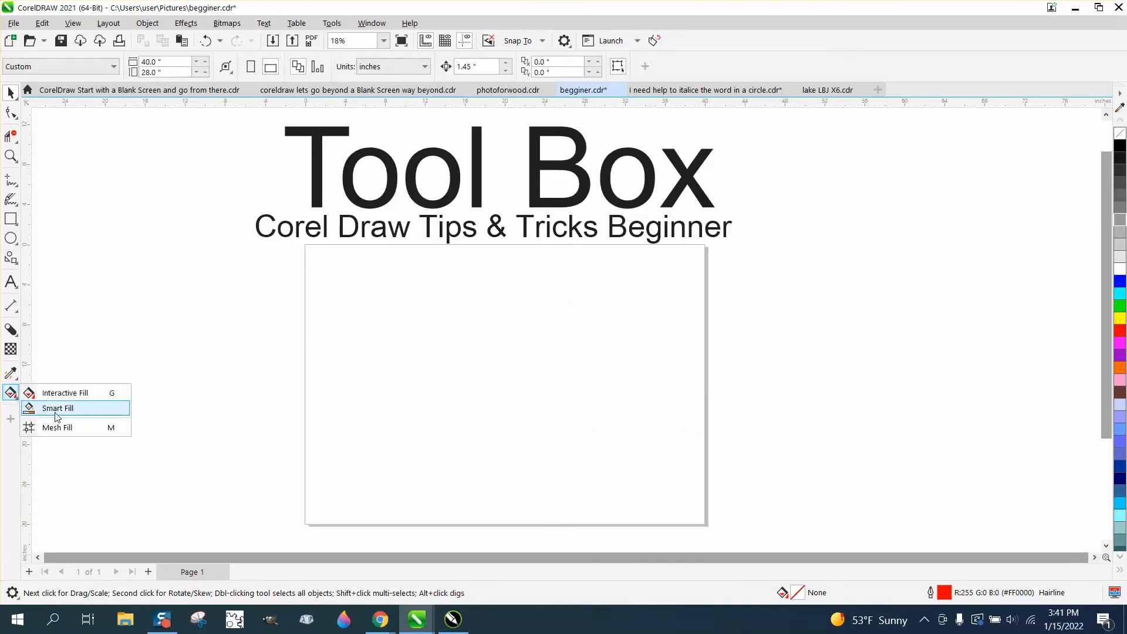
click(55, 238)
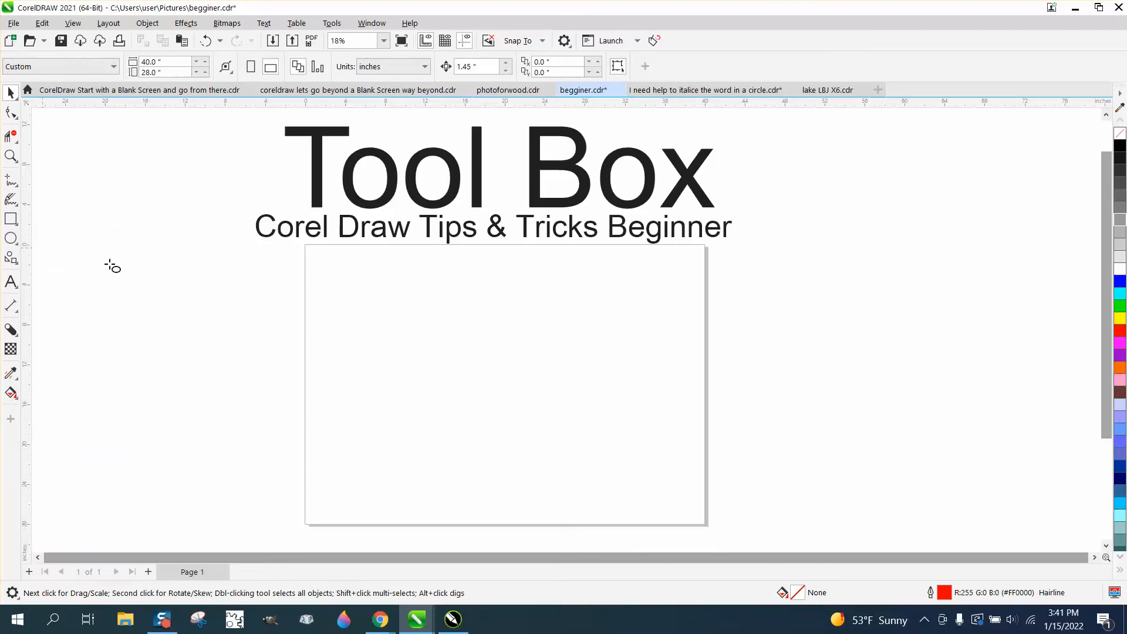
drag(511, 335, 422, 413)
drag(592, 327, 490, 429)
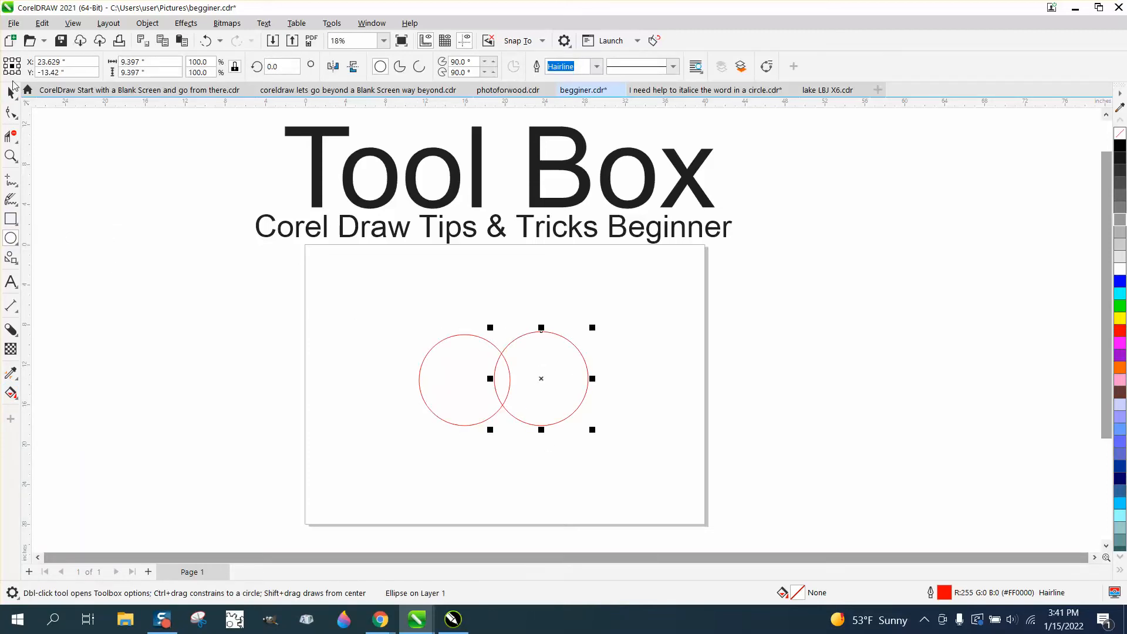
click(11, 92)
Fill the overlap between the two circles with black and no outline using Smart Fill
click(17, 400)
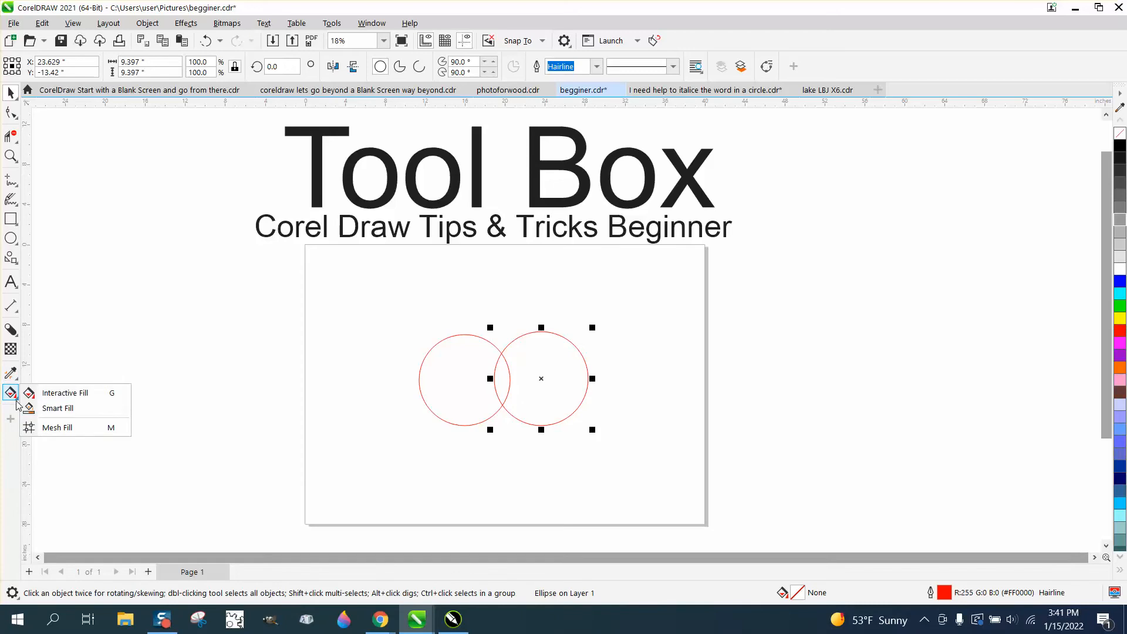
click(53, 409)
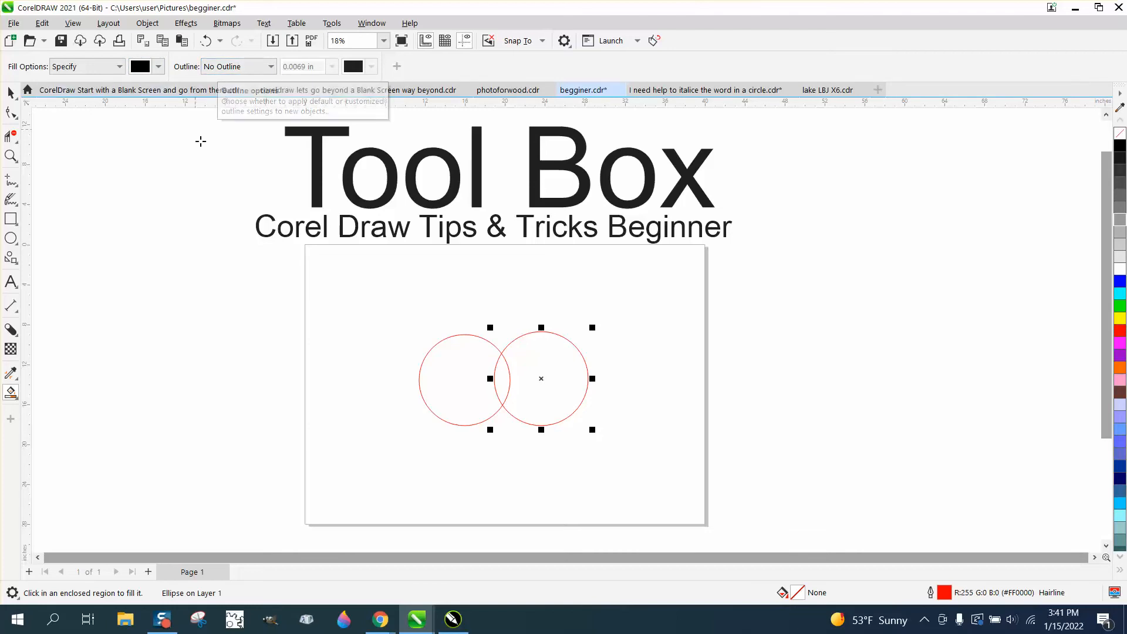
click(503, 383)
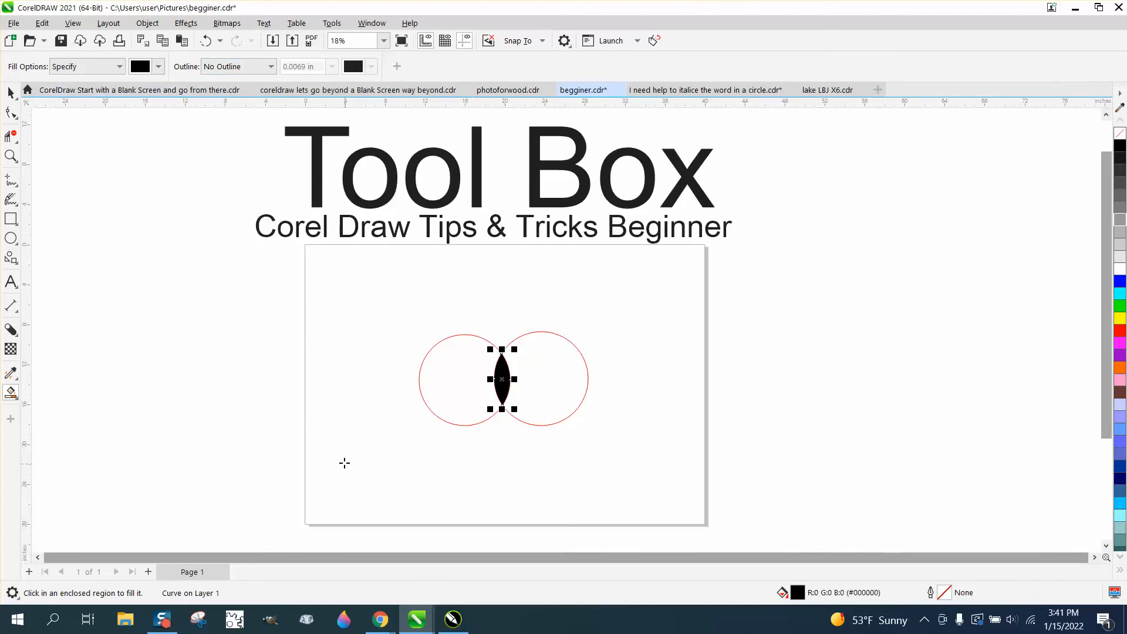
click(11, 93)
click(84, 204)
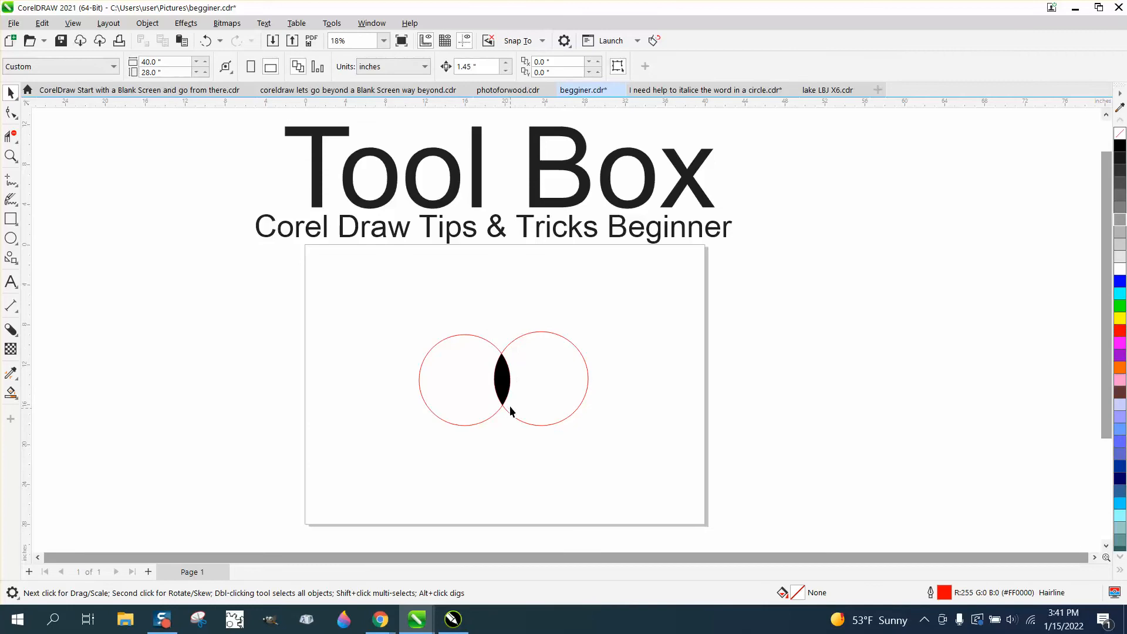
Move the black lens shape up and right of the circles, remove its fill and give it a black outline
drag(503, 385, 603, 341)
drag(629, 339, 629, 339)
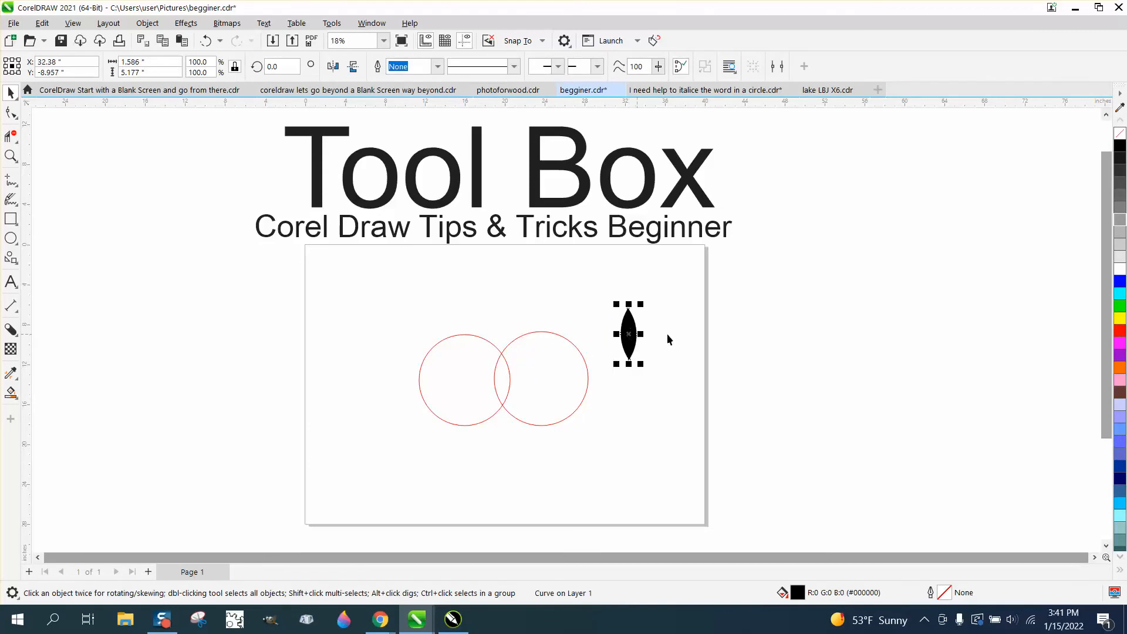
click(1120, 133)
right_click(1120, 146)
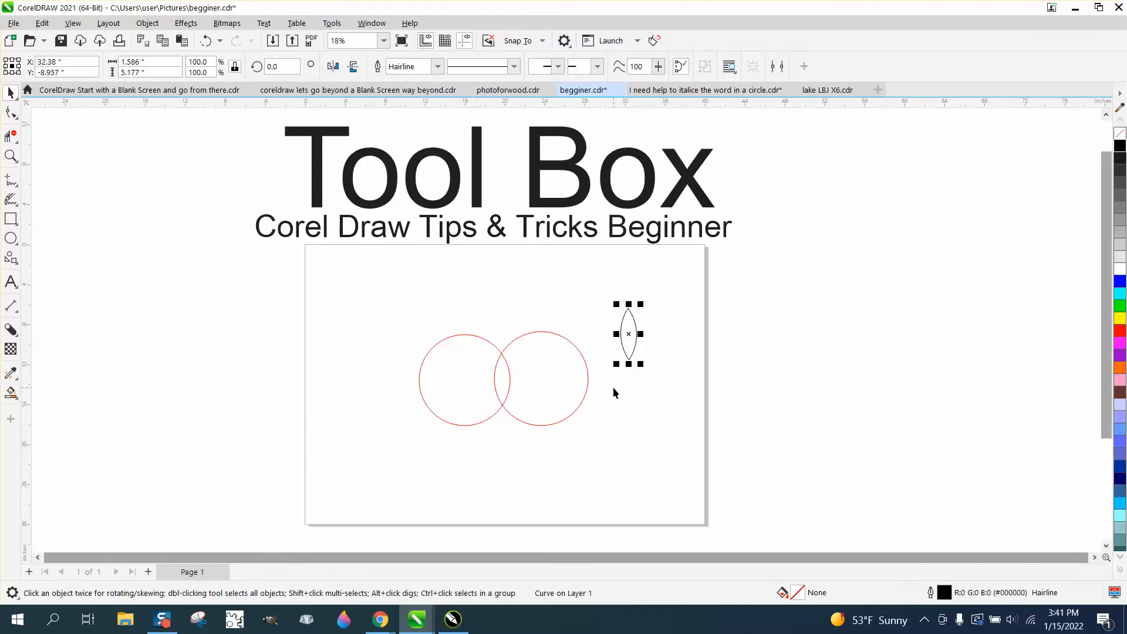
Smart Fill the left circle's non-overlapping area with black and move the new shape out beyond the page's right edge
click(11, 392)
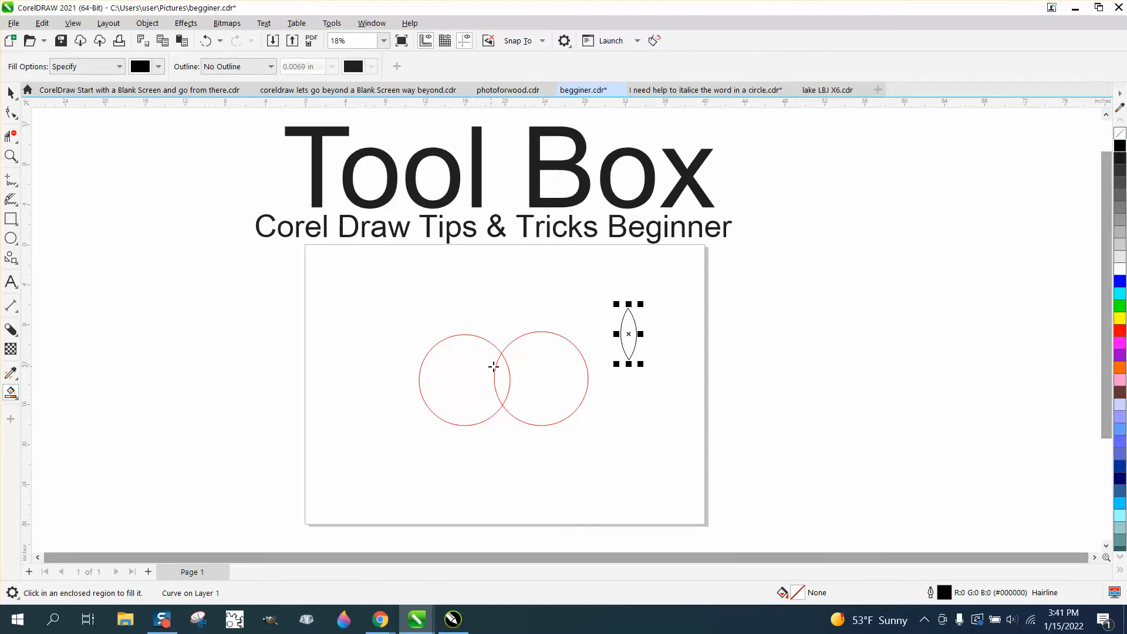
click(475, 370)
click(11, 93)
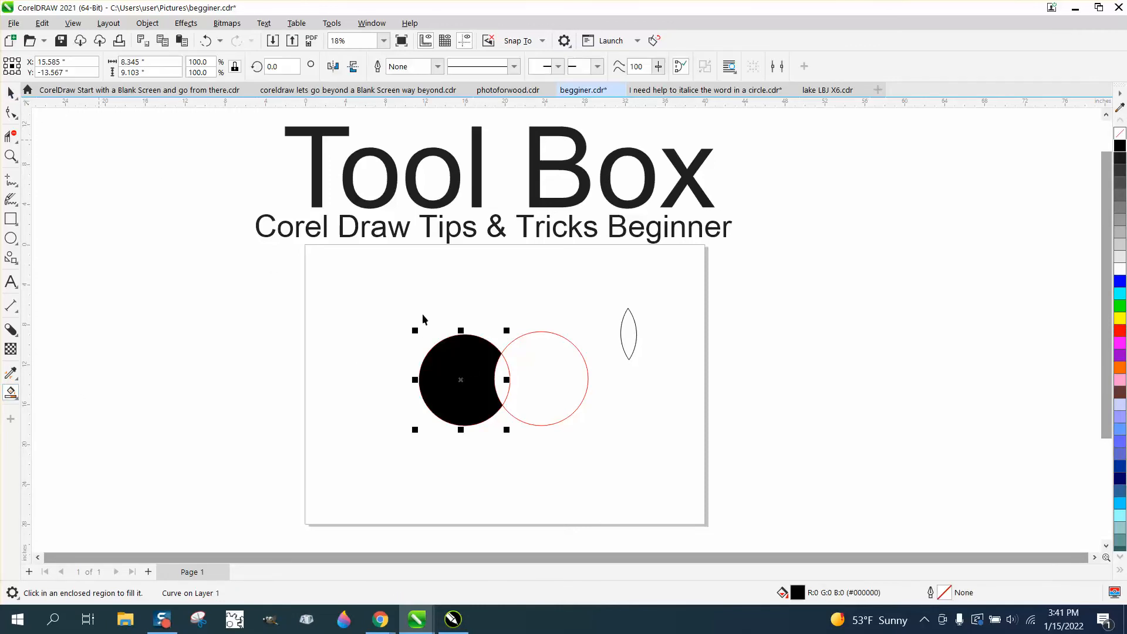
drag(463, 362, 727, 303)
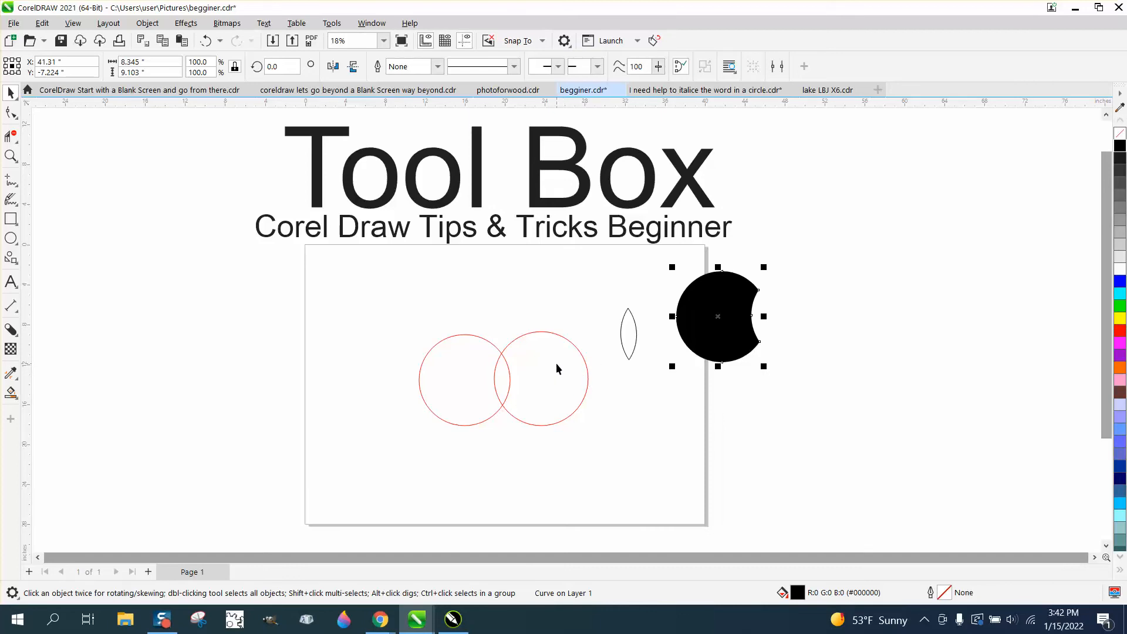
Remove the circles' inner overlapping segments with Virtual Segment Delete, and try moving the right arc away before undoing that move
click(11, 137)
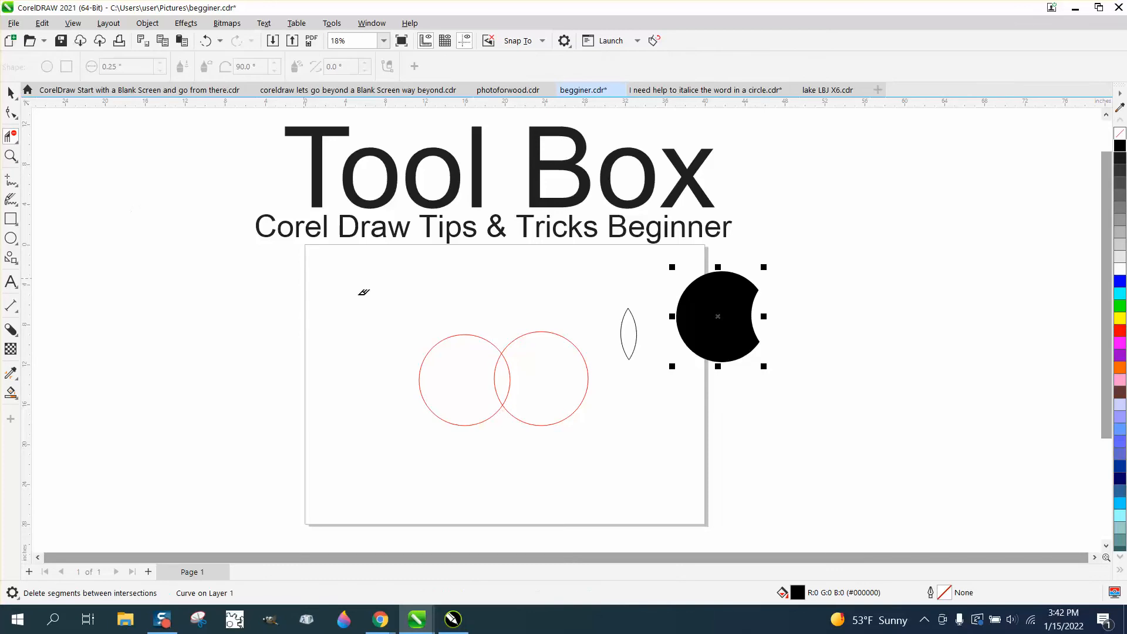
drag(466, 377, 542, 384)
click(11, 93)
click(509, 337)
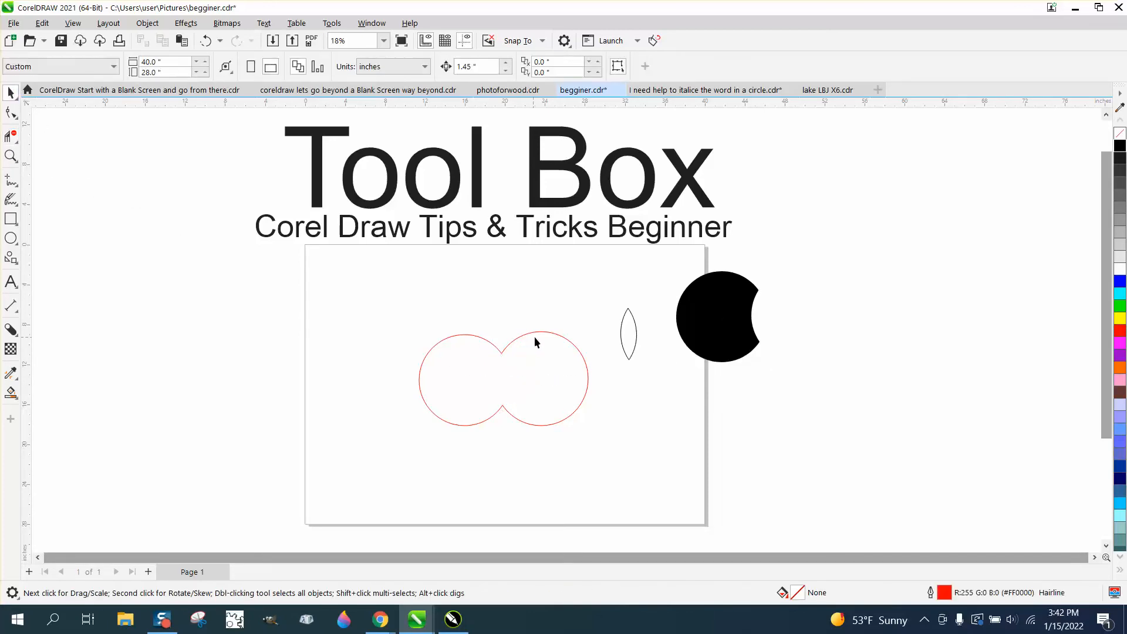
drag(534, 337, 563, 380)
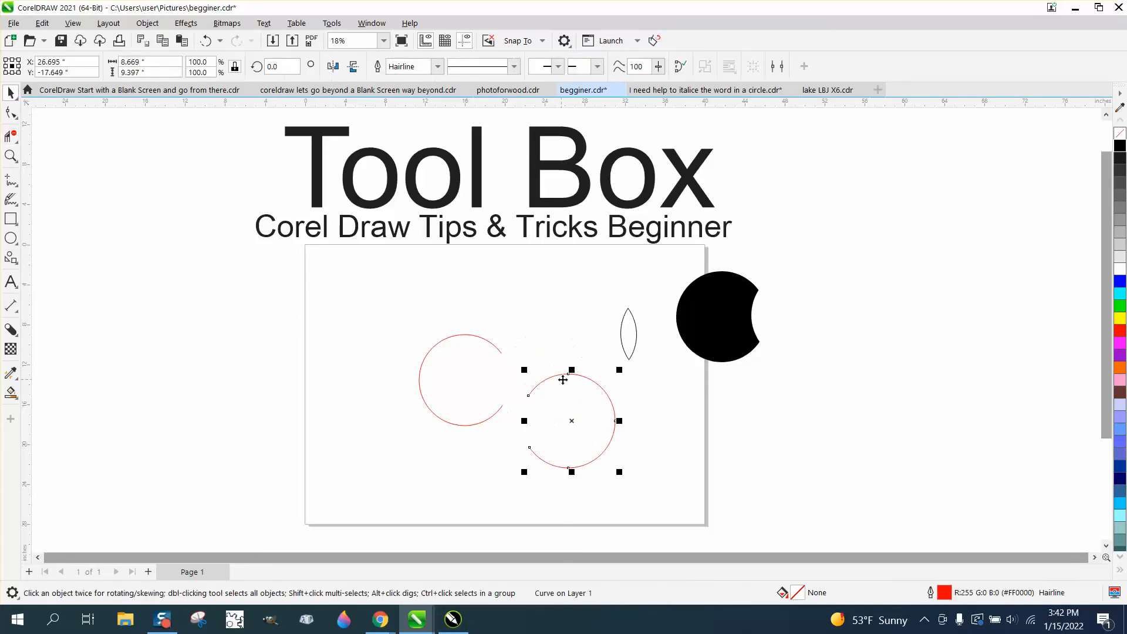
click(206, 40)
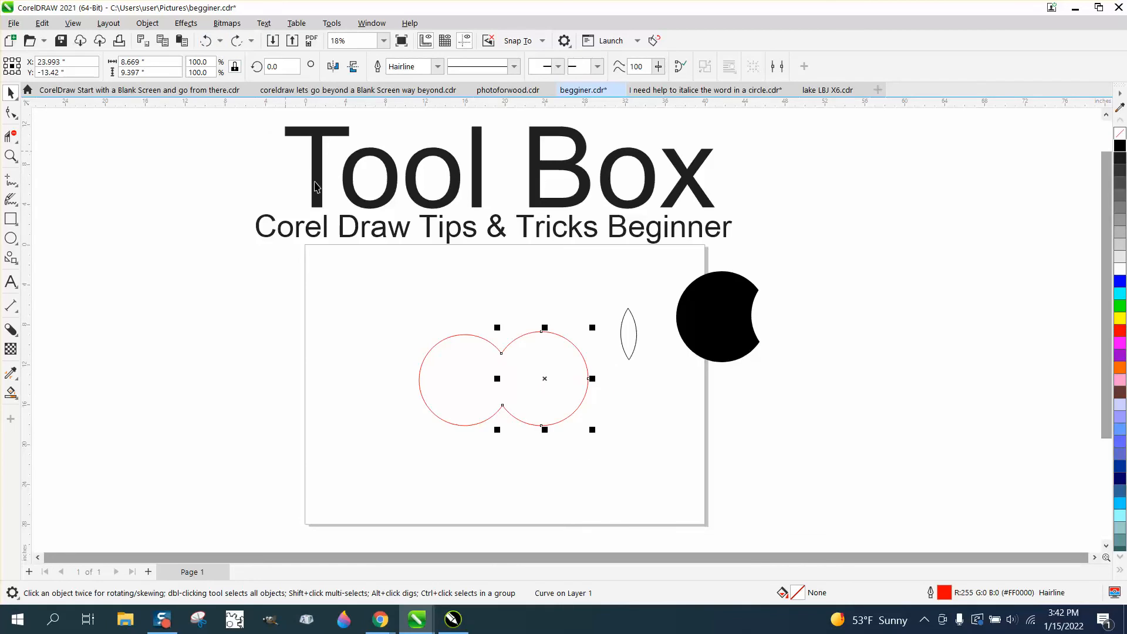
Draw a rectangle about 19.7 by 14.2 inches around the two arcs and Smart Fill their combined area with black
click(11, 219)
drag(407, 306, 604, 453)
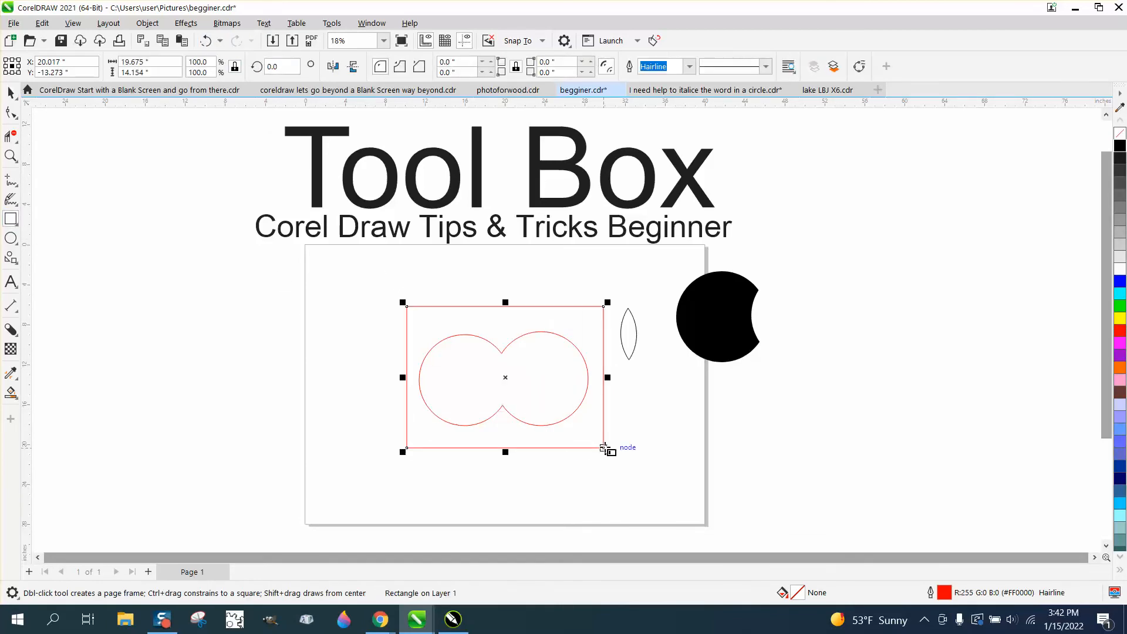
click(11, 394)
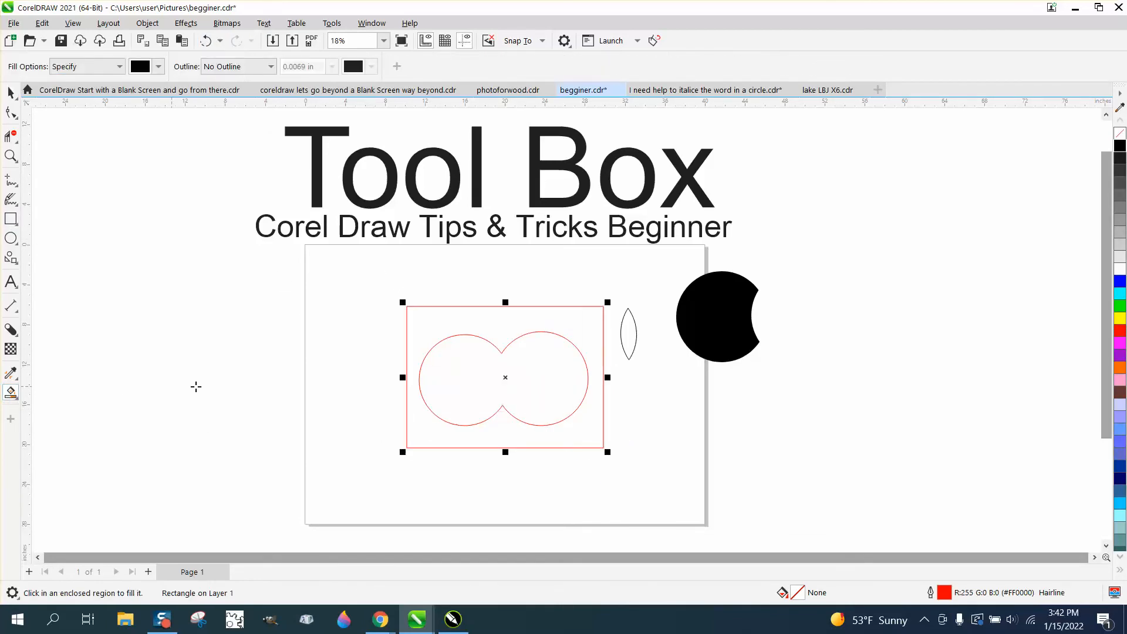
click(457, 388)
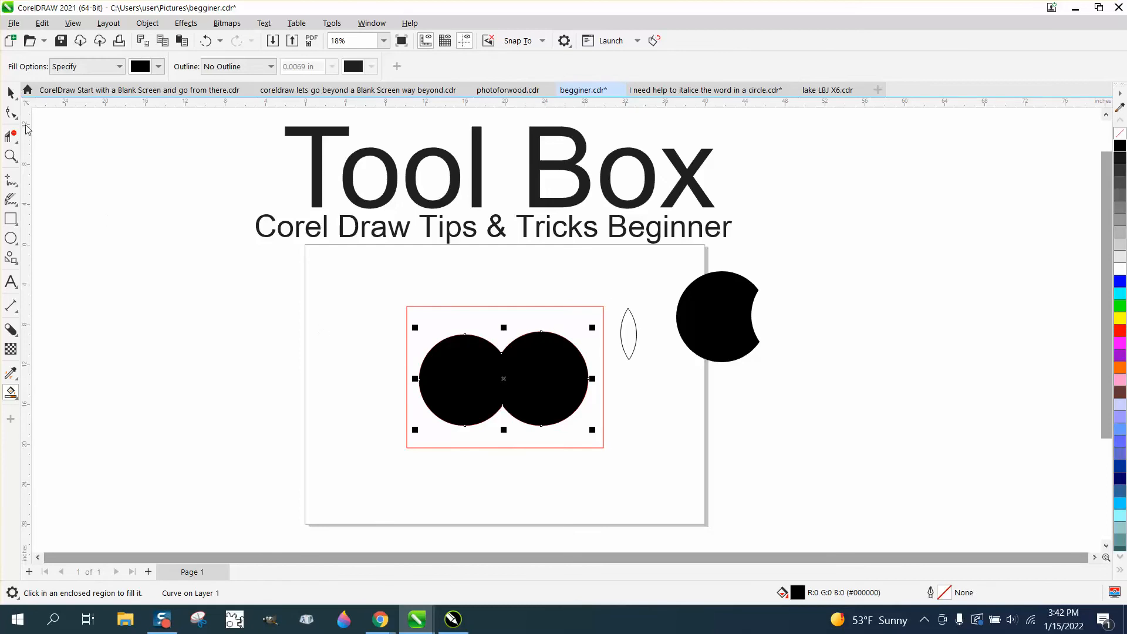
Move the black double-circle shape to the page's left edge and give it no fill with a red outline
click(11, 93)
drag(504, 379, 269, 370)
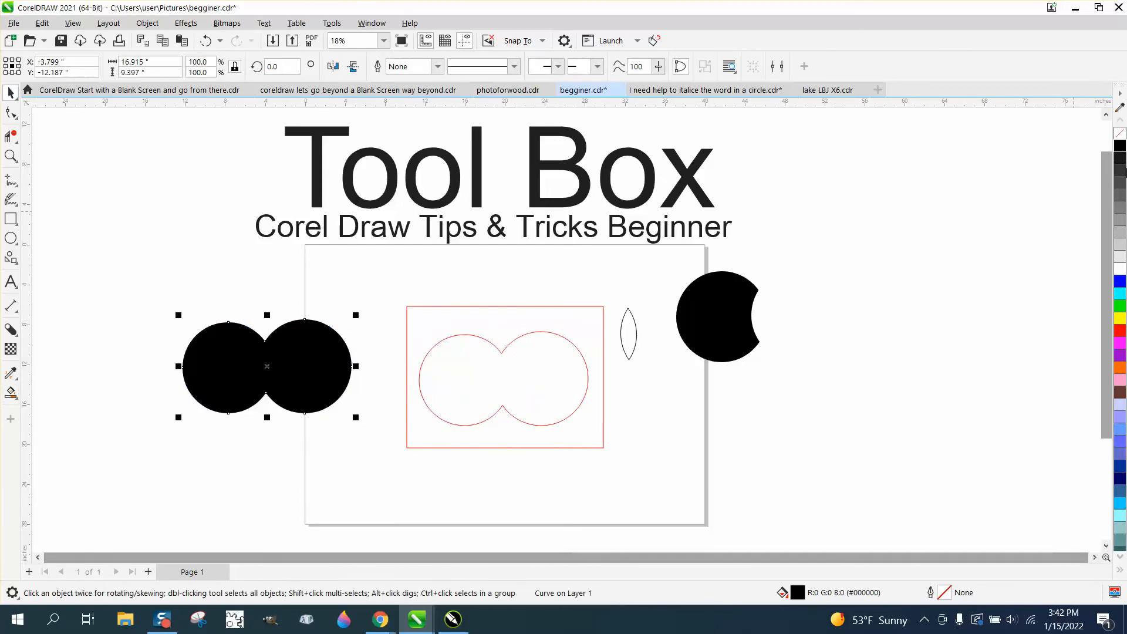
click(1121, 132)
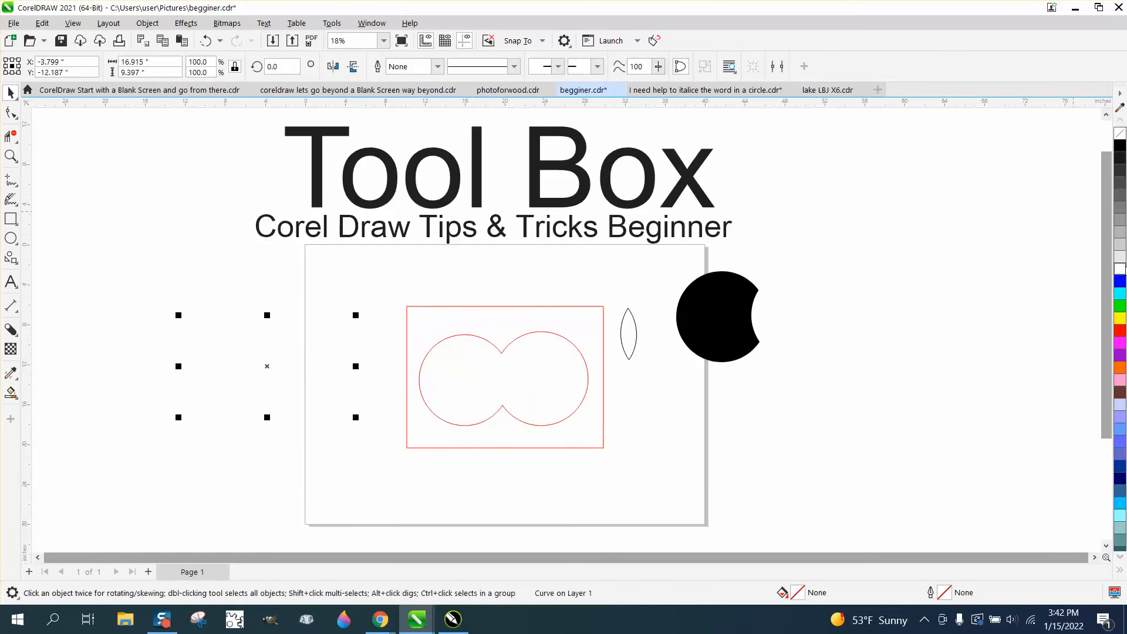
right_click(1119, 339)
Move the red double-circle outline slightly lower, and shift the right arc inside the rectangle down from the left arc
drag(320, 320, 356, 395)
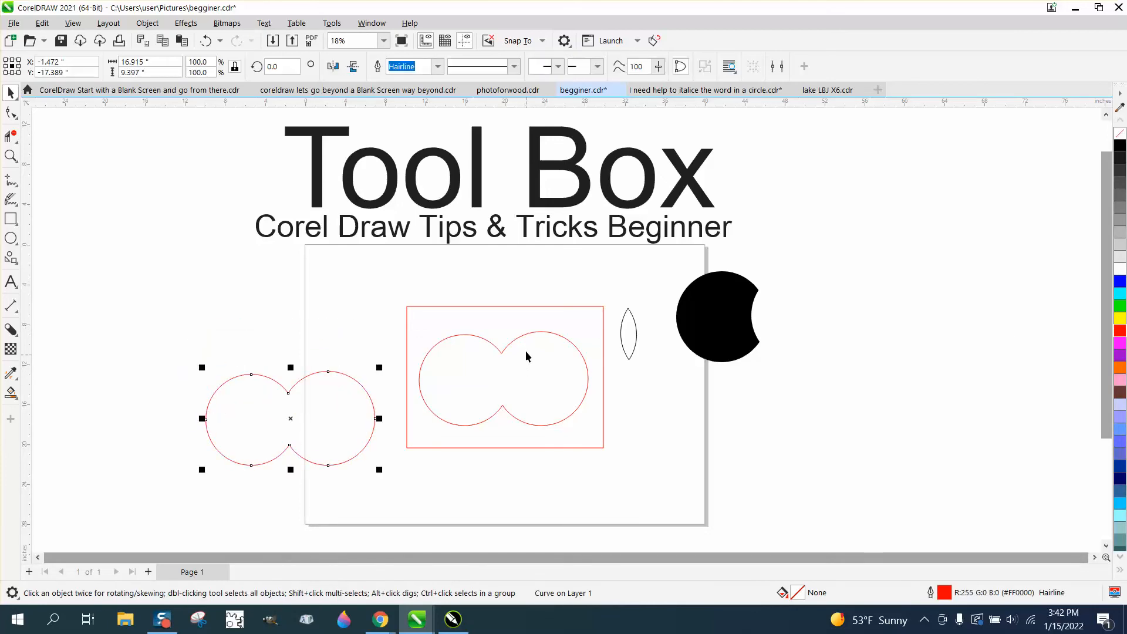
drag(529, 339, 535, 368)
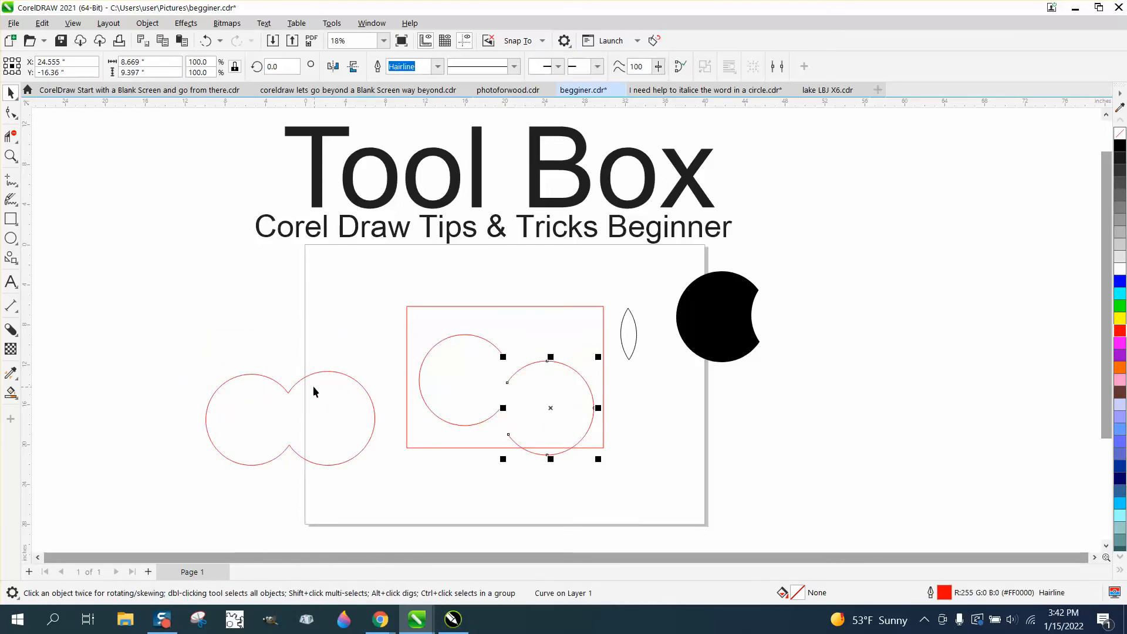
Delete all the practice shapes under the title: the red outlines, the rectangle, the lens outline and the black cut circle
drag(296, 385, 294, 324)
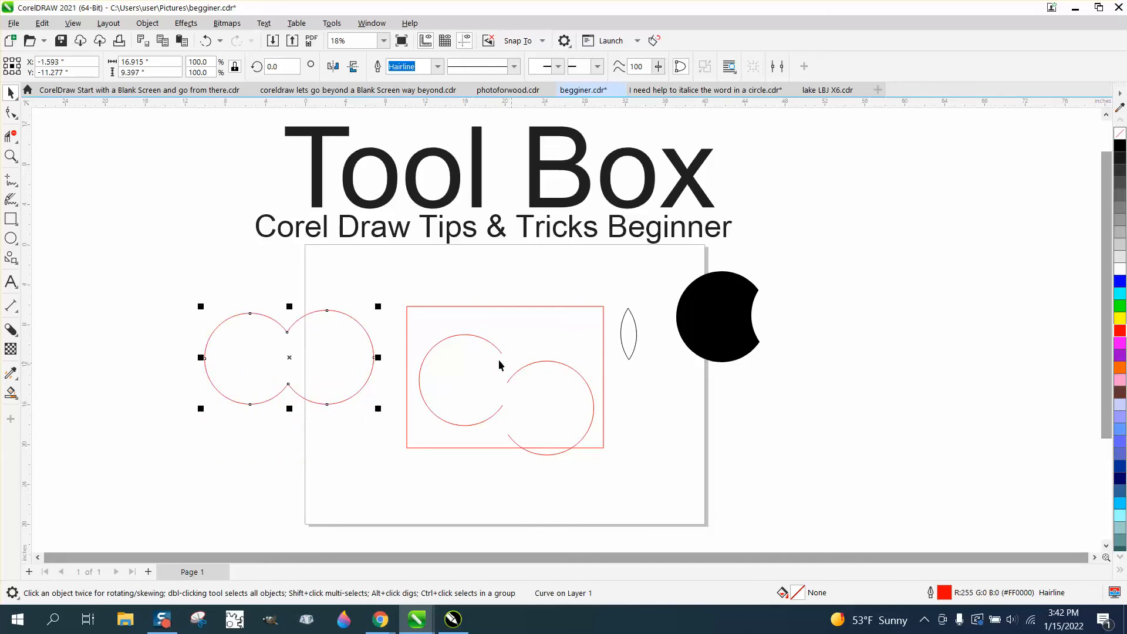
drag(210, 272, 606, 433)
drag(840, 478, 840, 479)
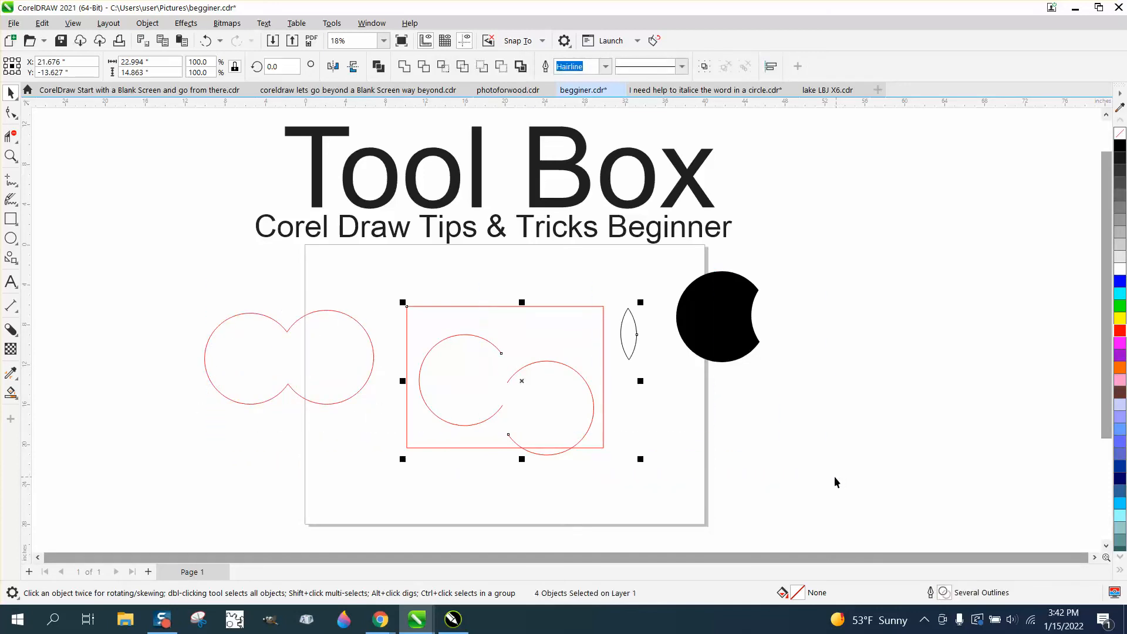
key(Delete)
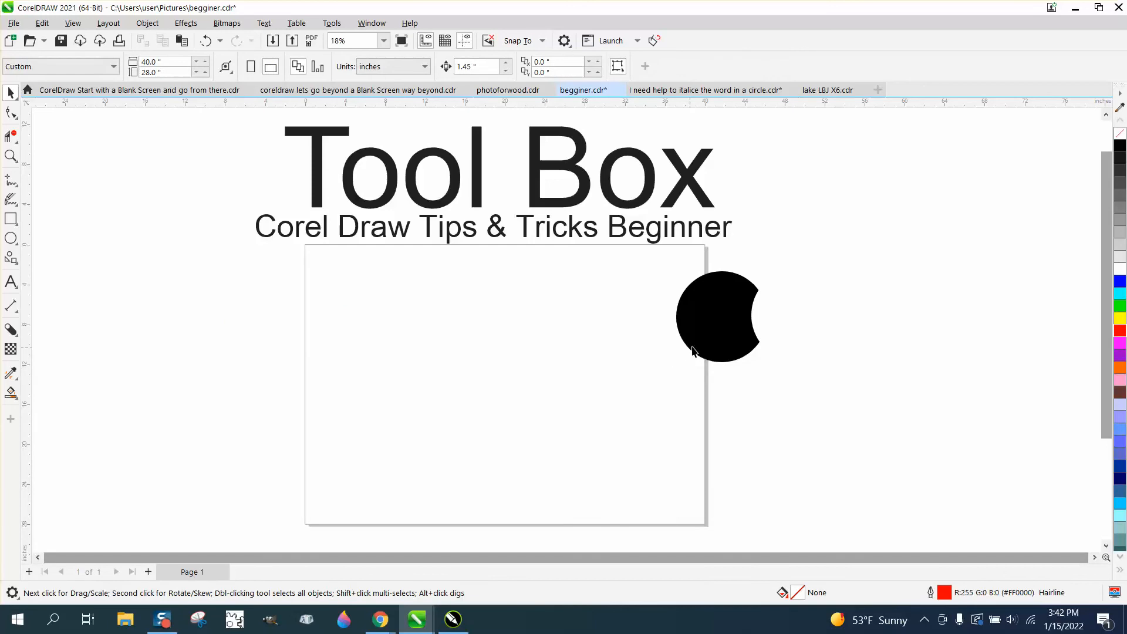
click(692, 347)
key(Delete)
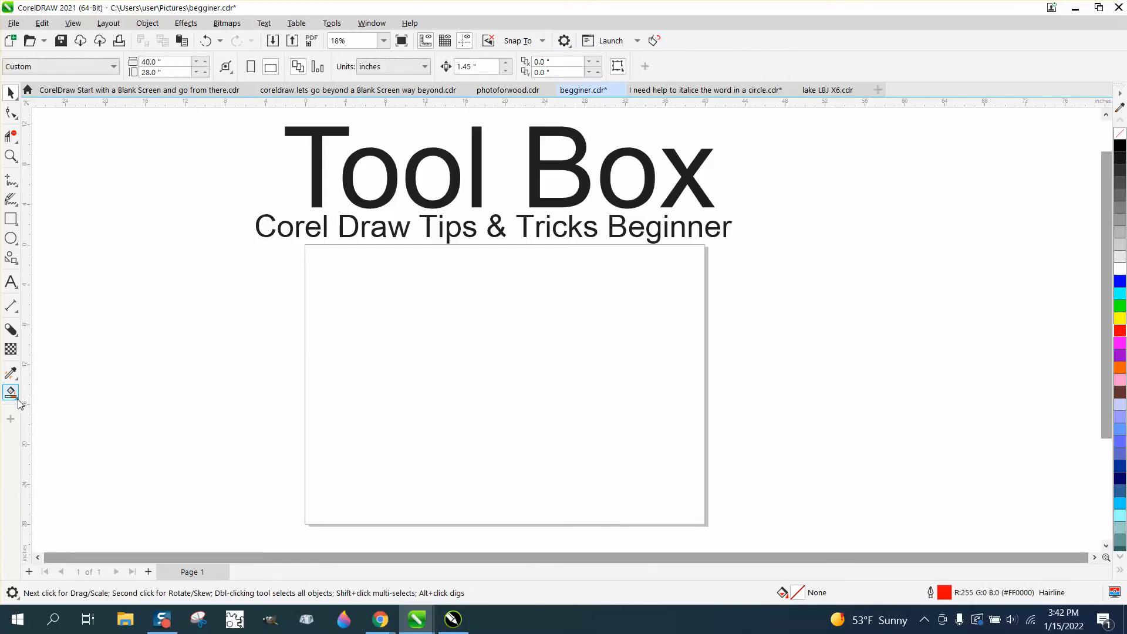
Draw a circle about 14.9 inches wide at the page's center, filled with dark gray #666666 and without an outline
click(18, 400)
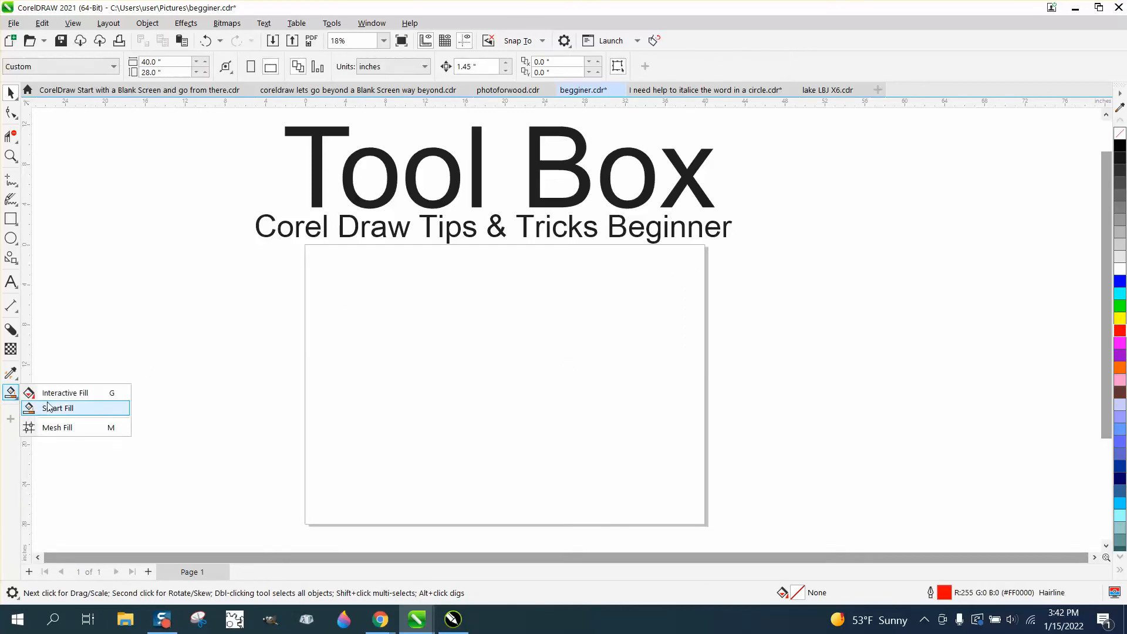
click(10, 239)
drag(568, 310, 420, 439)
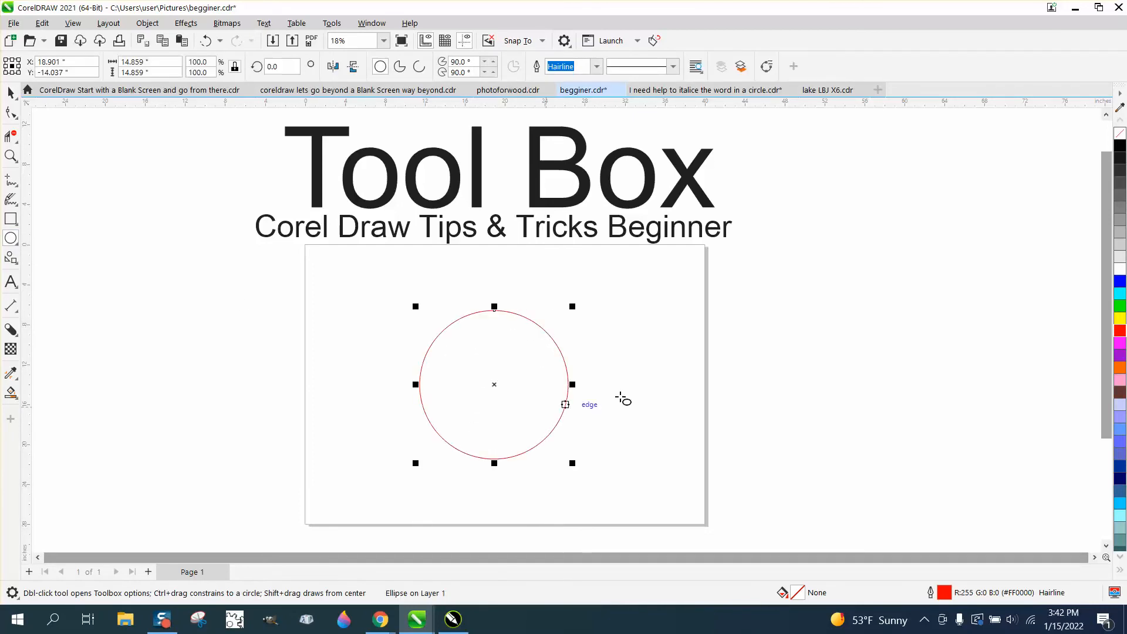
click(1120, 197)
drag(511, 388, 520, 387)
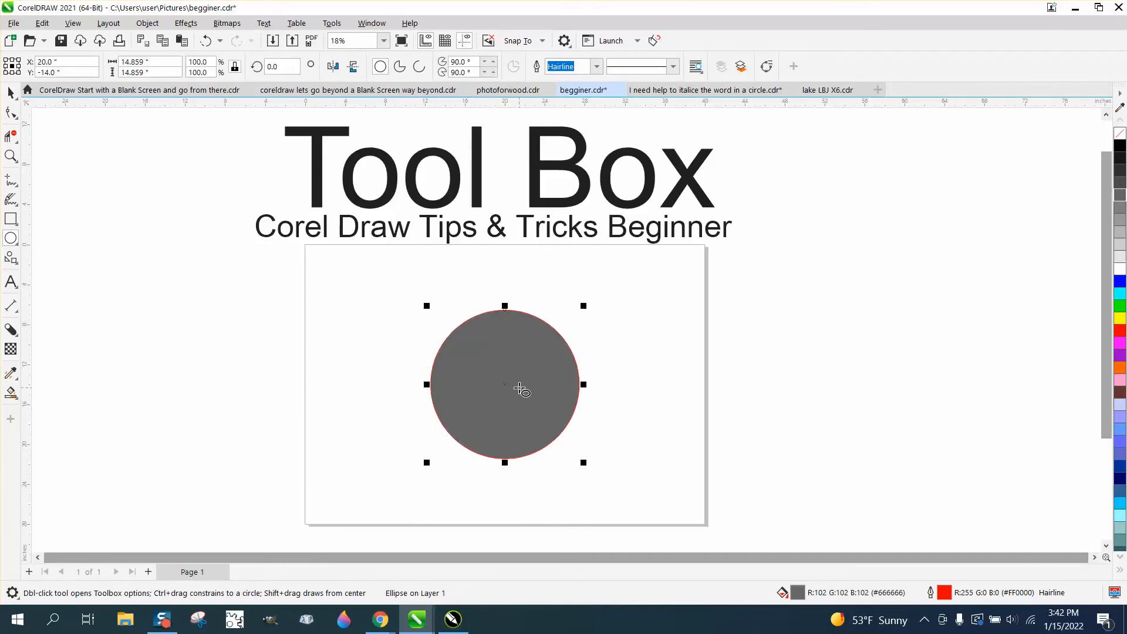
right_click(1121, 138)
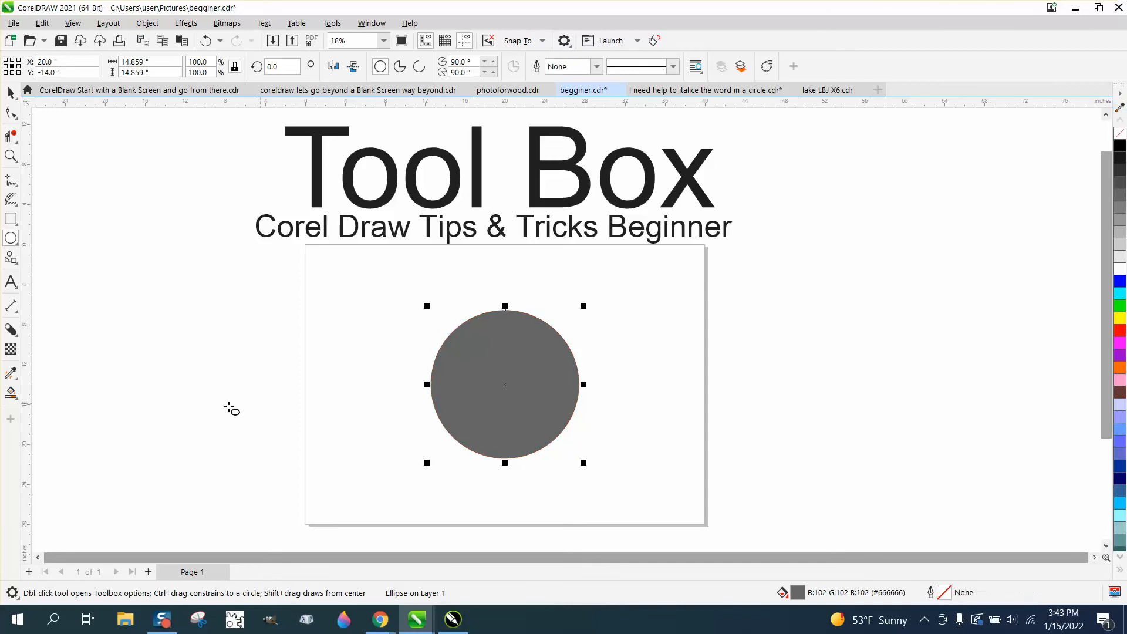
Give the circle a linear fountain fill from gray at its center to blue beyond its right edge, with a yellow node at 28%
click(17, 400)
click(41, 392)
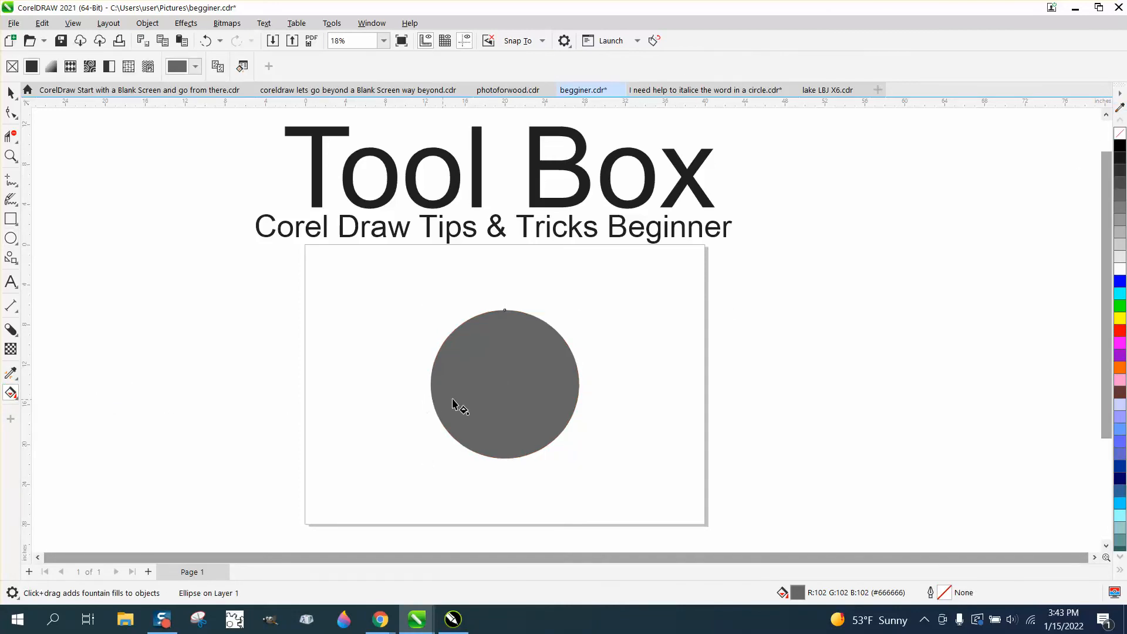
drag(504, 386, 546, 385)
drag(1123, 283, 617, 383)
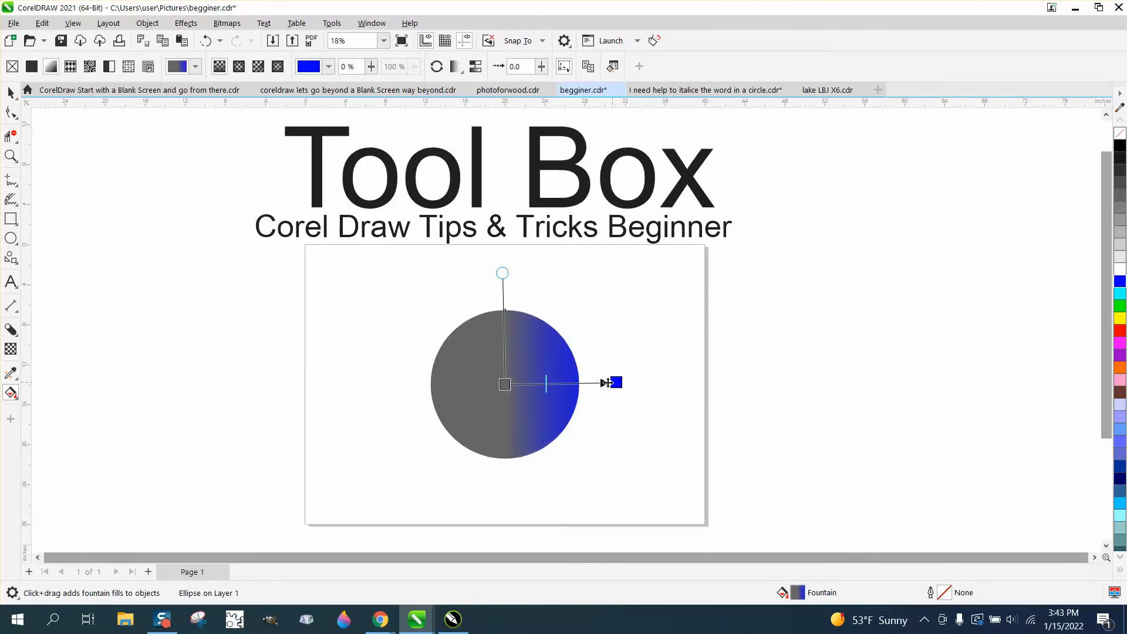
double_click(536, 385)
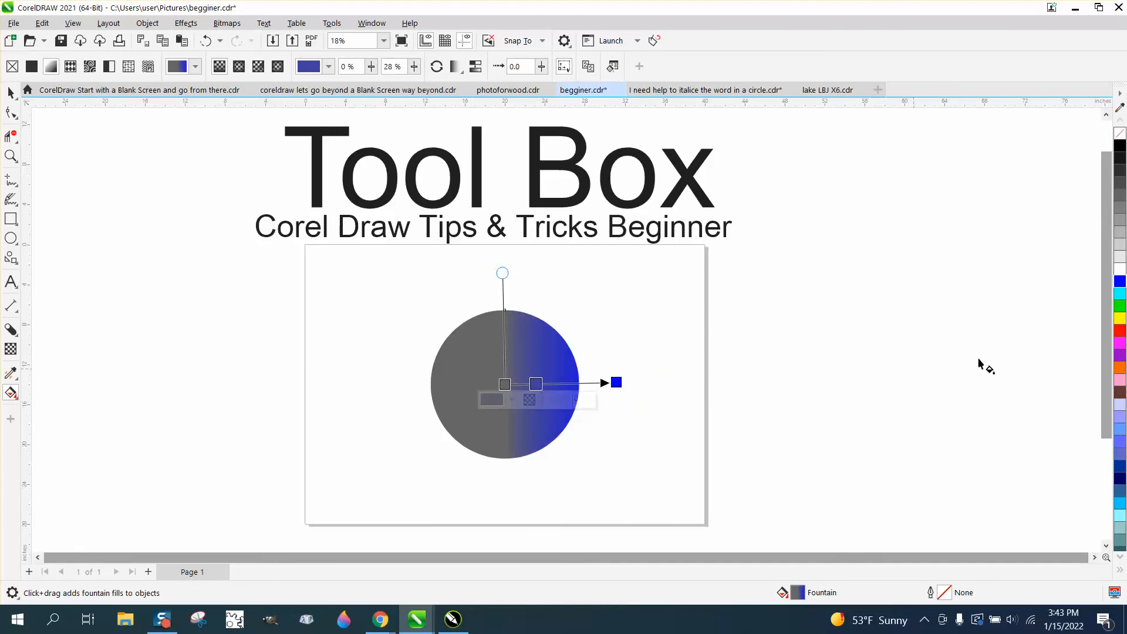
drag(1120, 318, 537, 385)
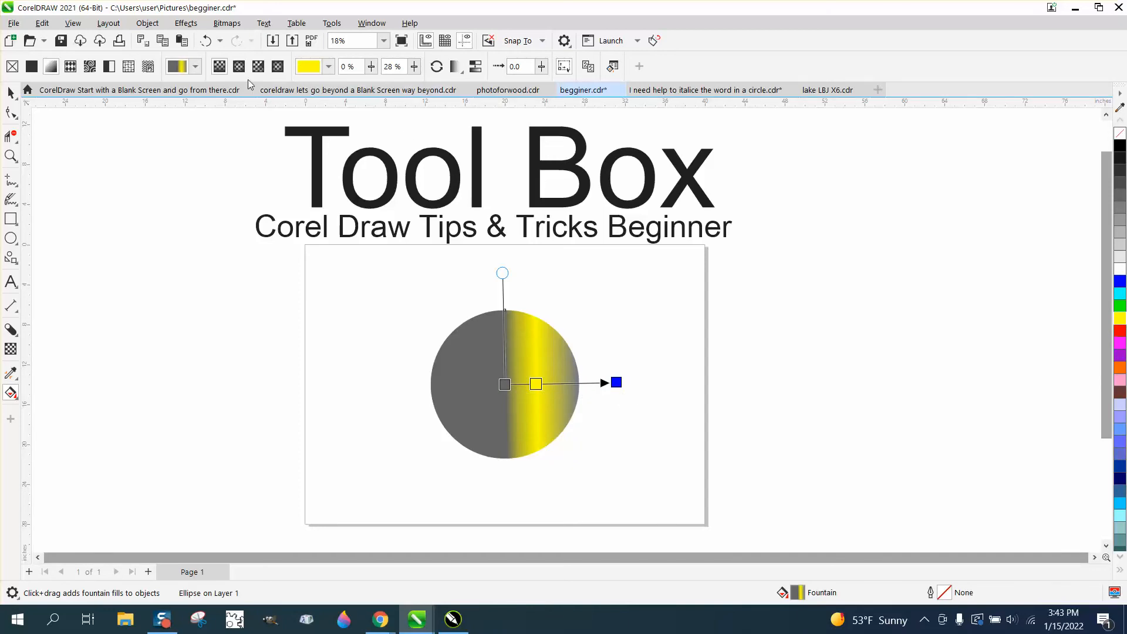
Change the circle's fountain fill to elliptical and shift its blue center to the lower left inside the circle
click(239, 67)
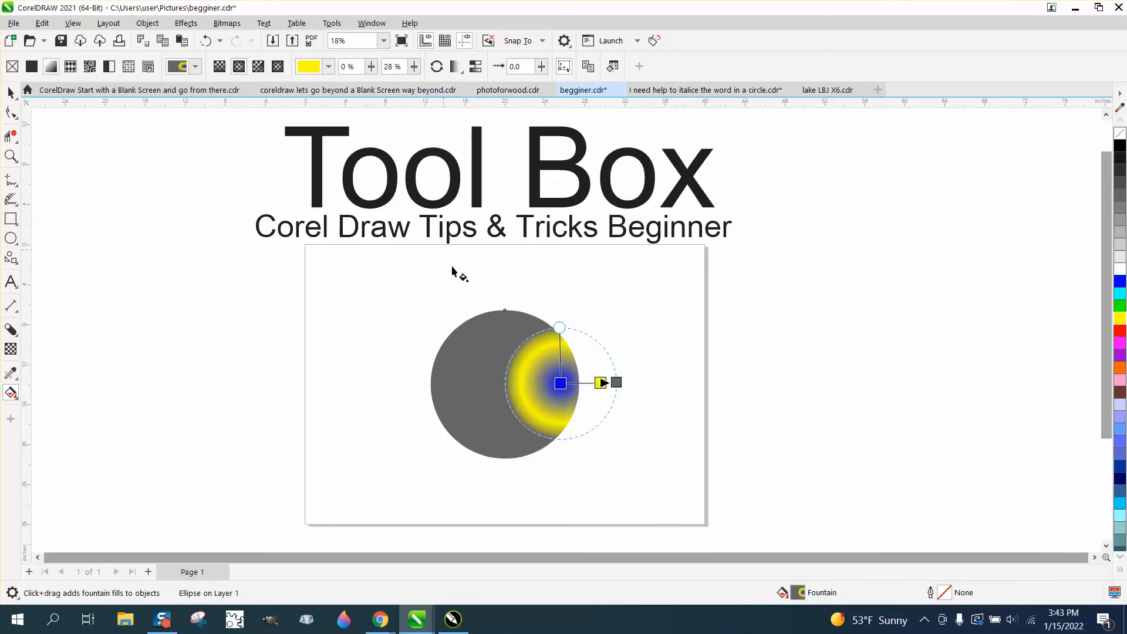
drag(562, 383, 511, 381)
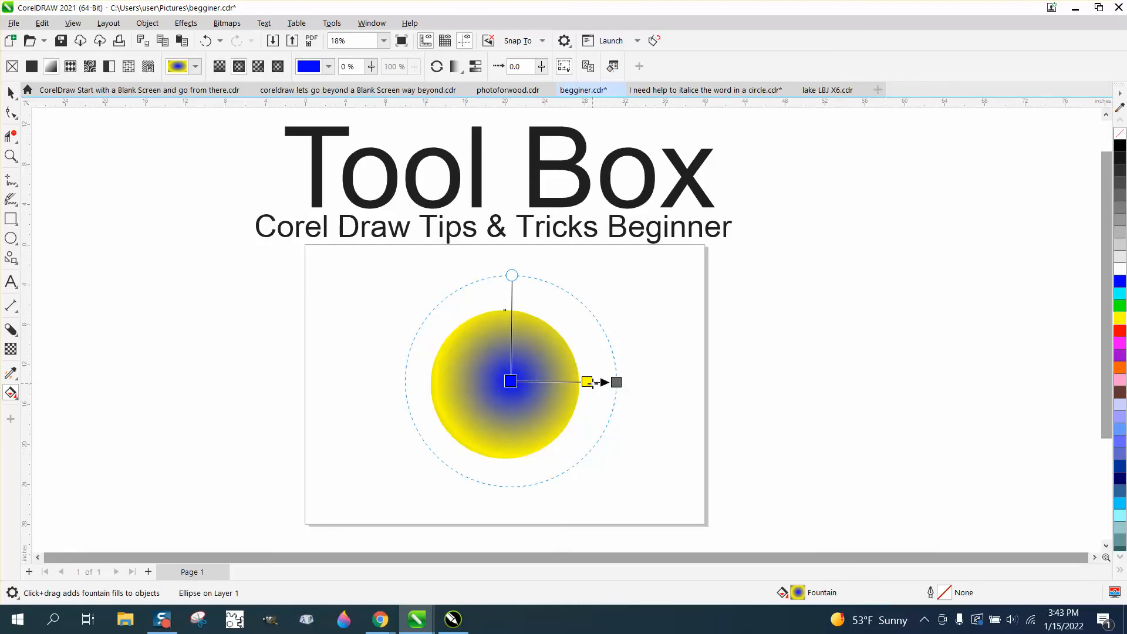
drag(580, 382, 553, 405)
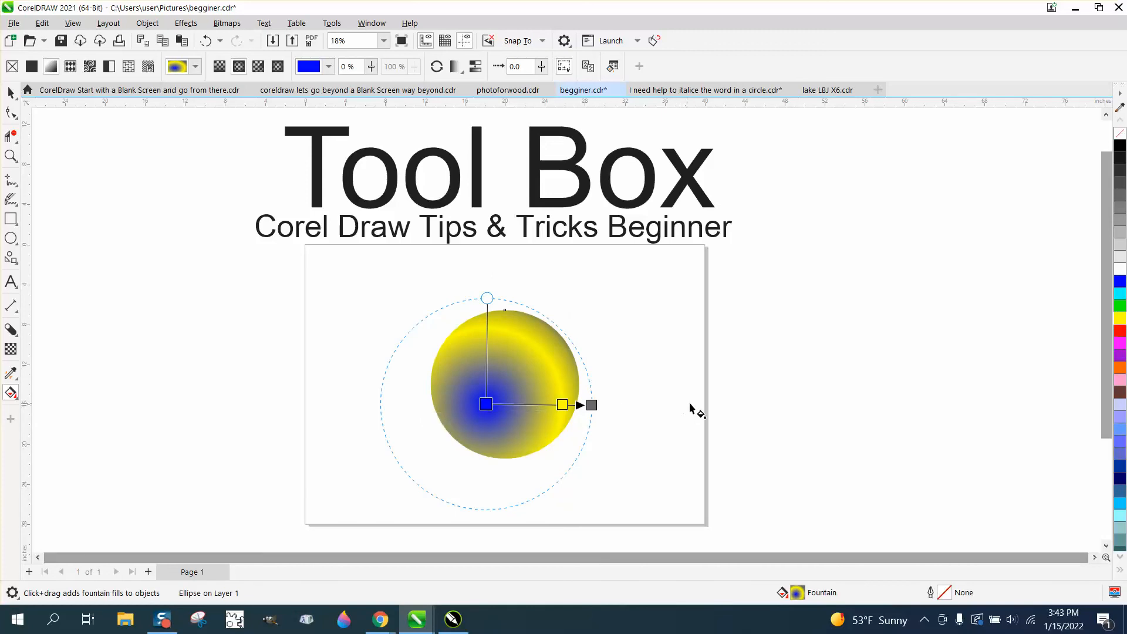
Draw a second circle about 14.5 inches wide over the page's right edge, beside the gradient circle
click(10, 218)
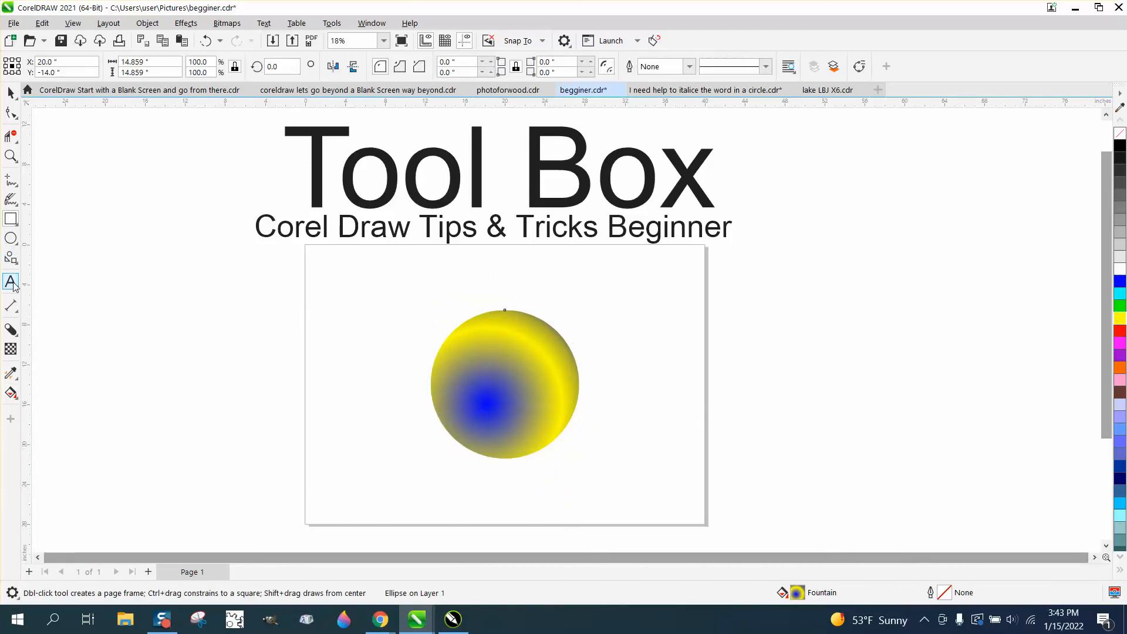
click(10, 238)
drag(801, 315, 652, 464)
click(11, 92)
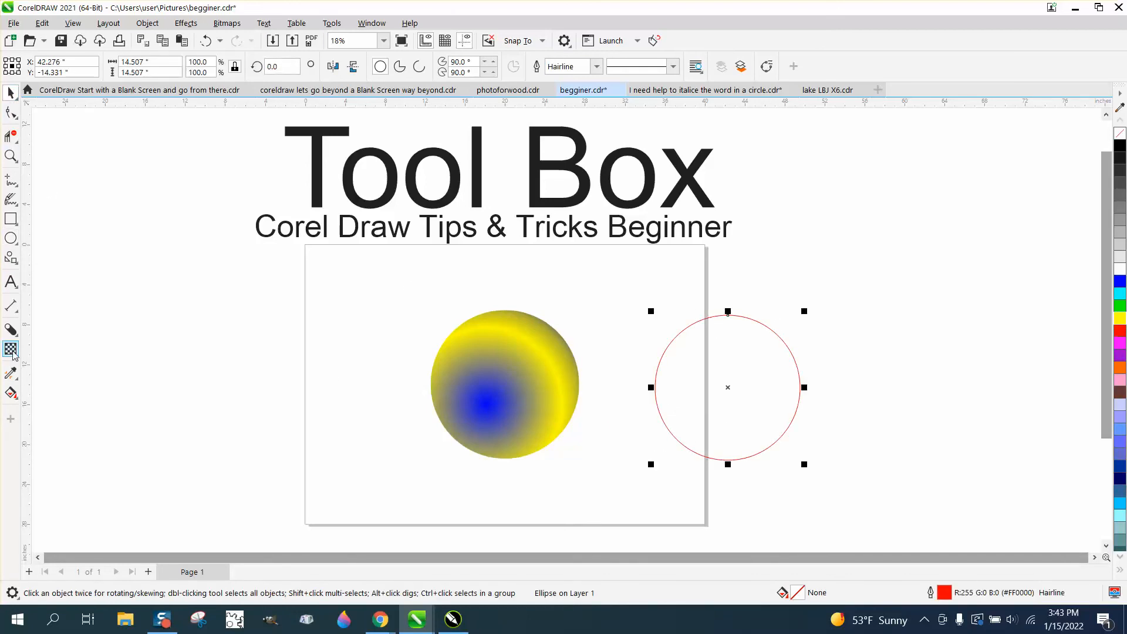
Copy the gradient circle's fill and outline attributes onto the new circle with the Attributes Eyedropper
click(12, 373)
click(22, 382)
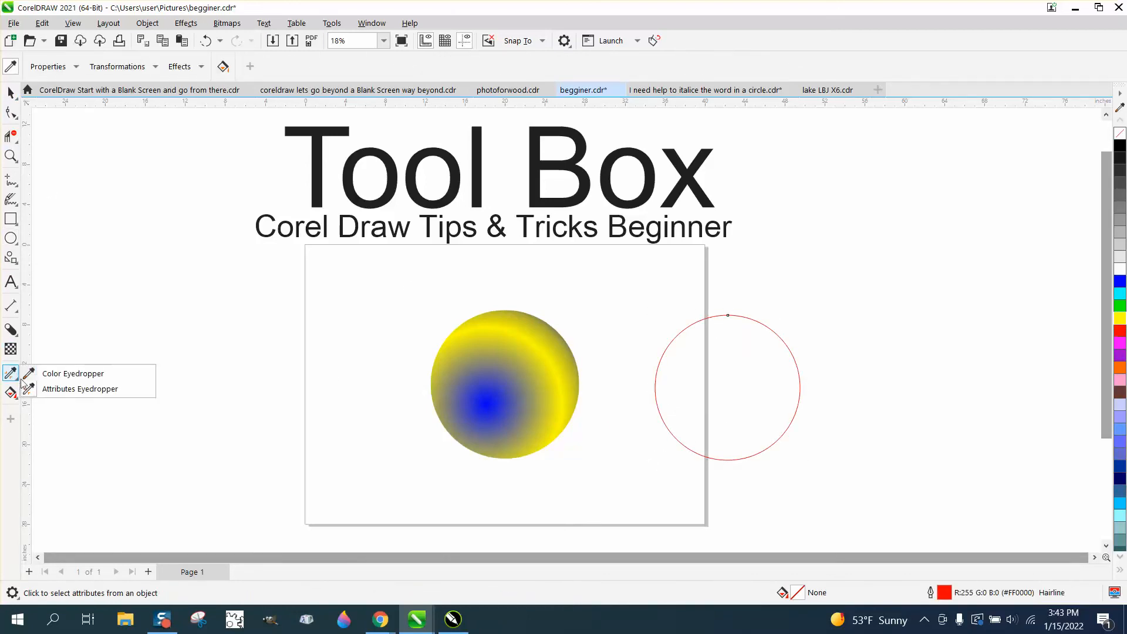
click(71, 389)
click(493, 384)
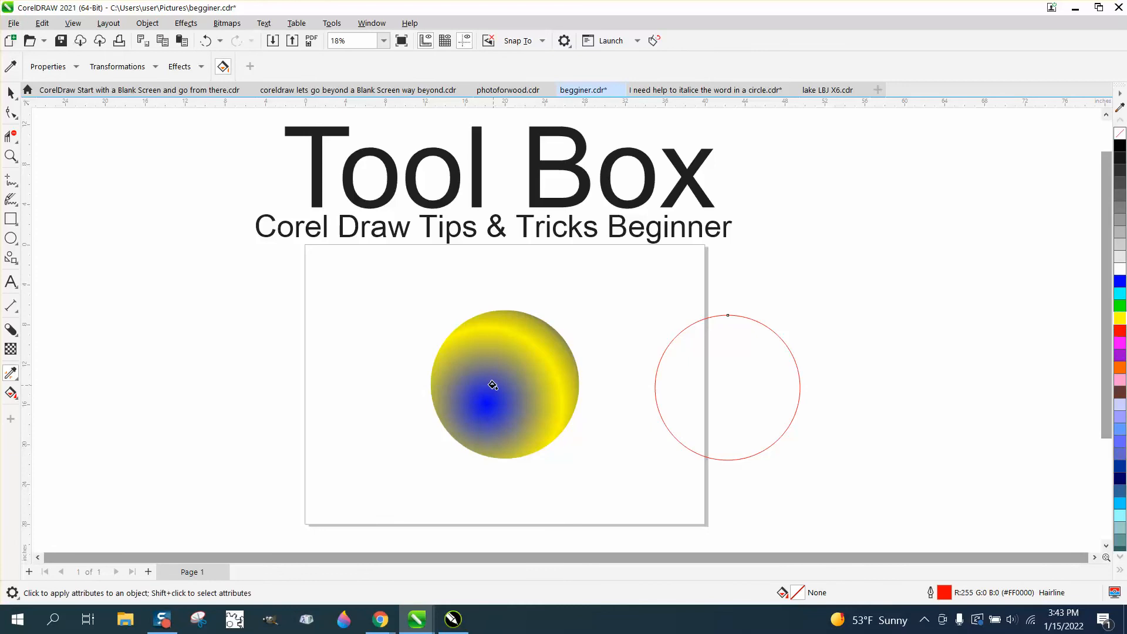
click(733, 384)
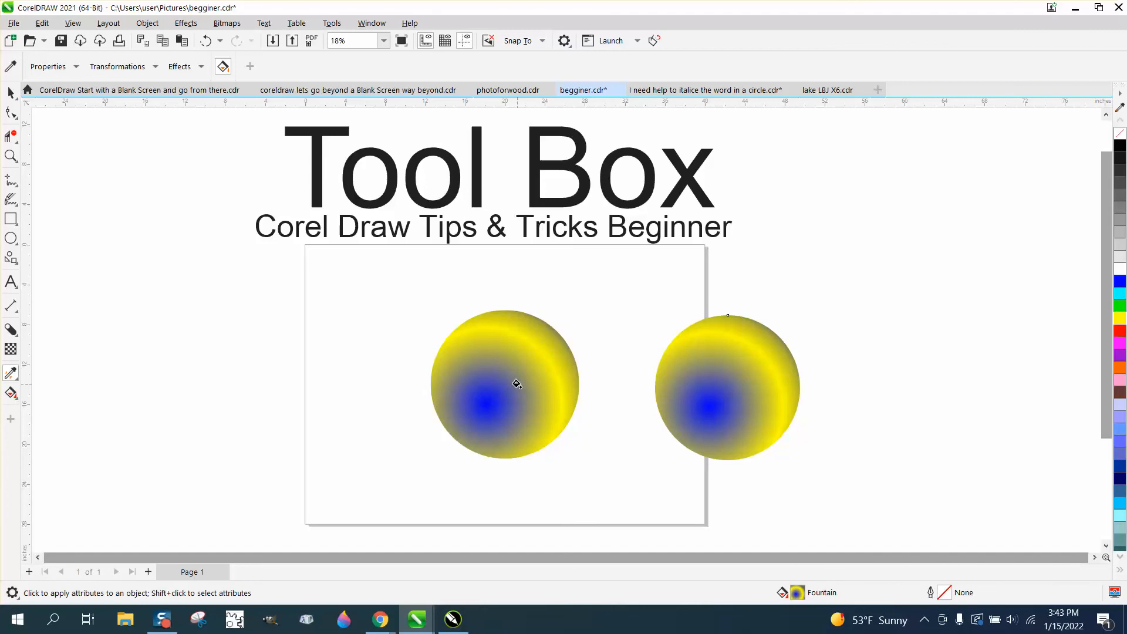
Activate Mesh Fill for the right circle, and add the Outline Tools group to the toolbox
click(18, 404)
click(47, 428)
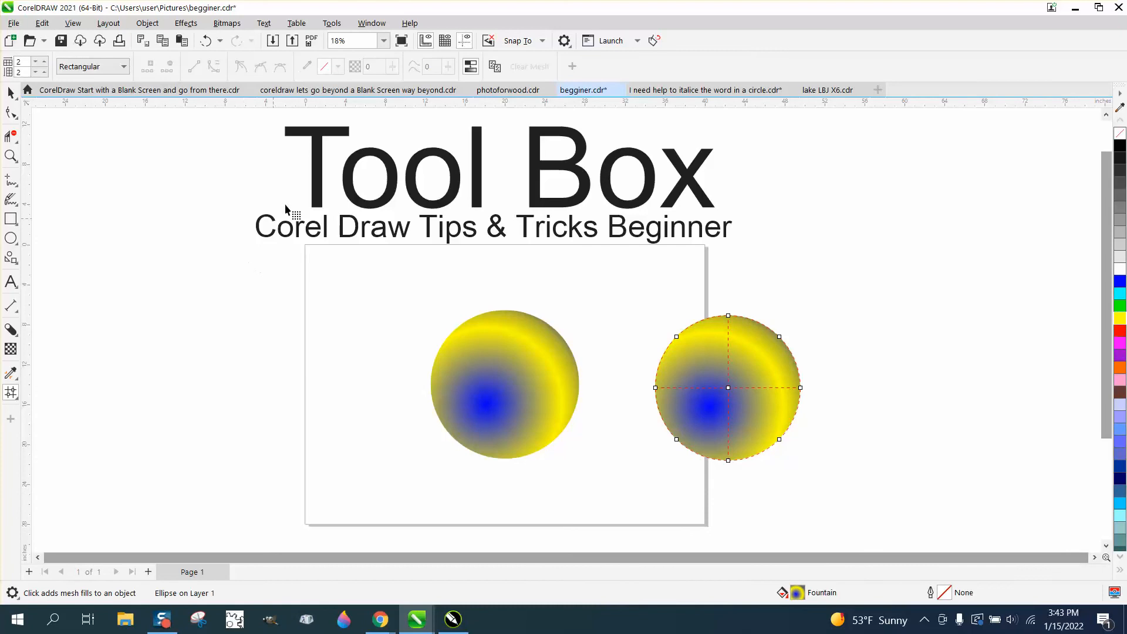
click(11, 420)
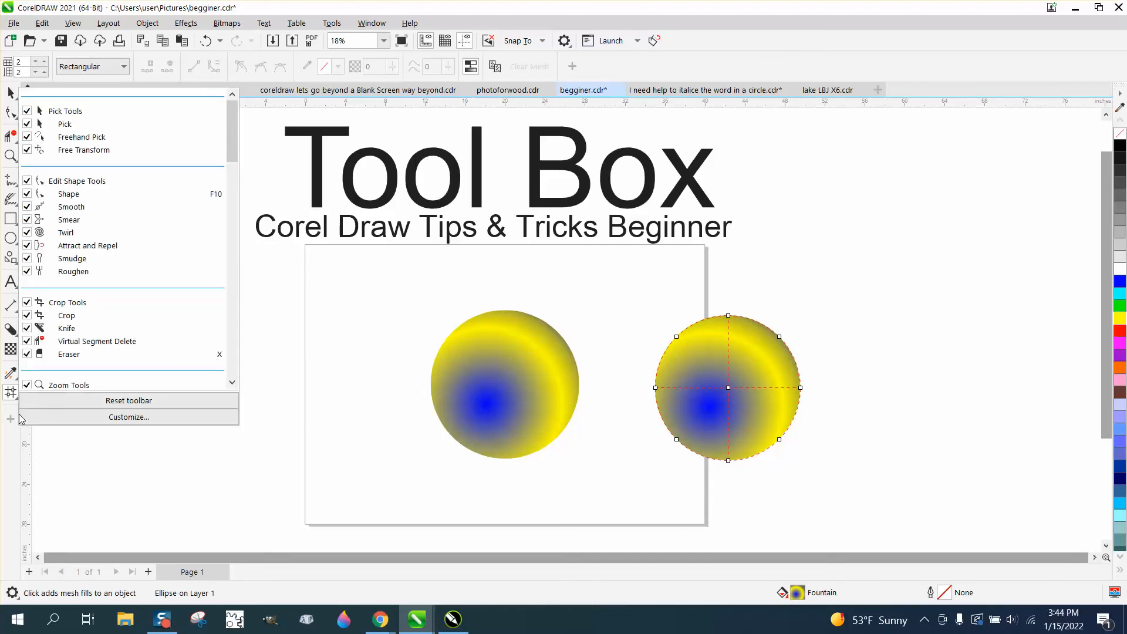
scroll(59, 117, down, 10)
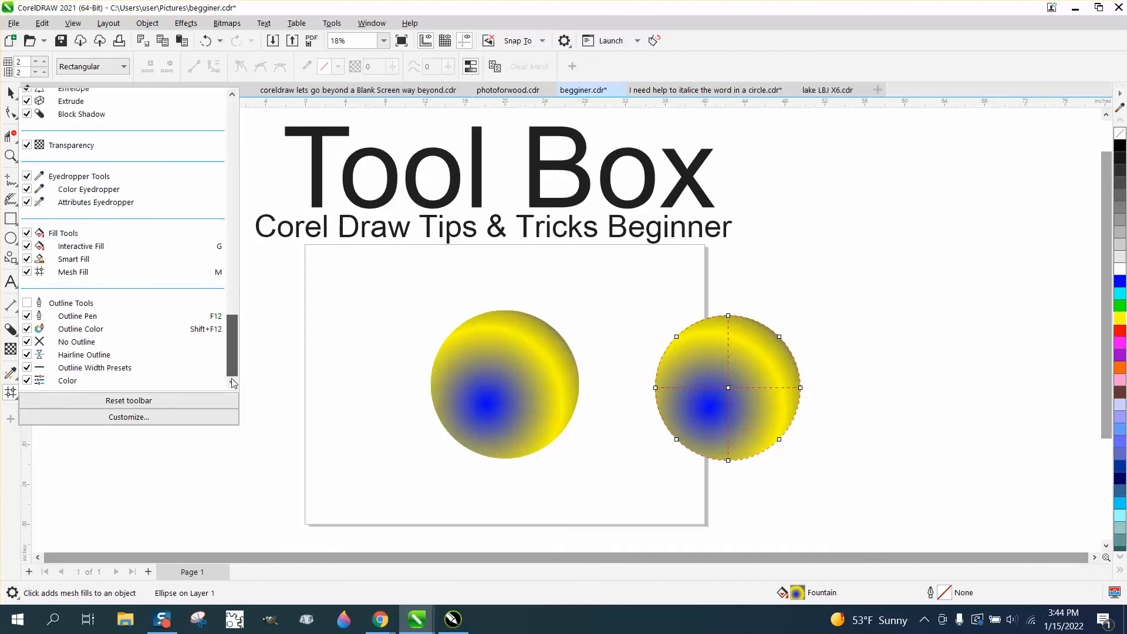
click(27, 303)
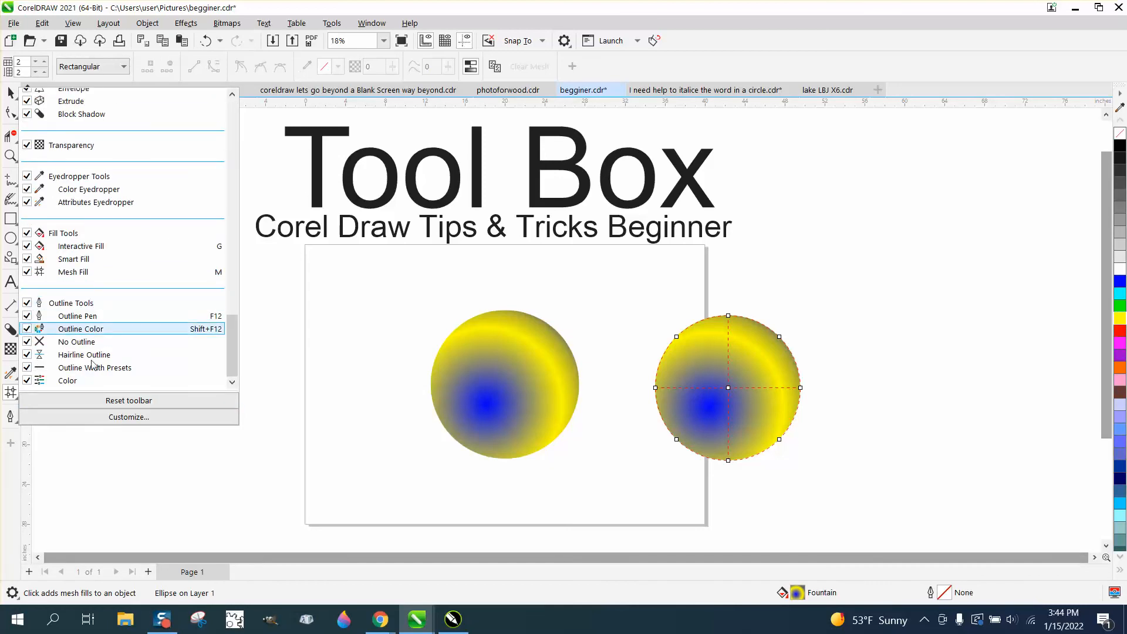
click(163, 455)
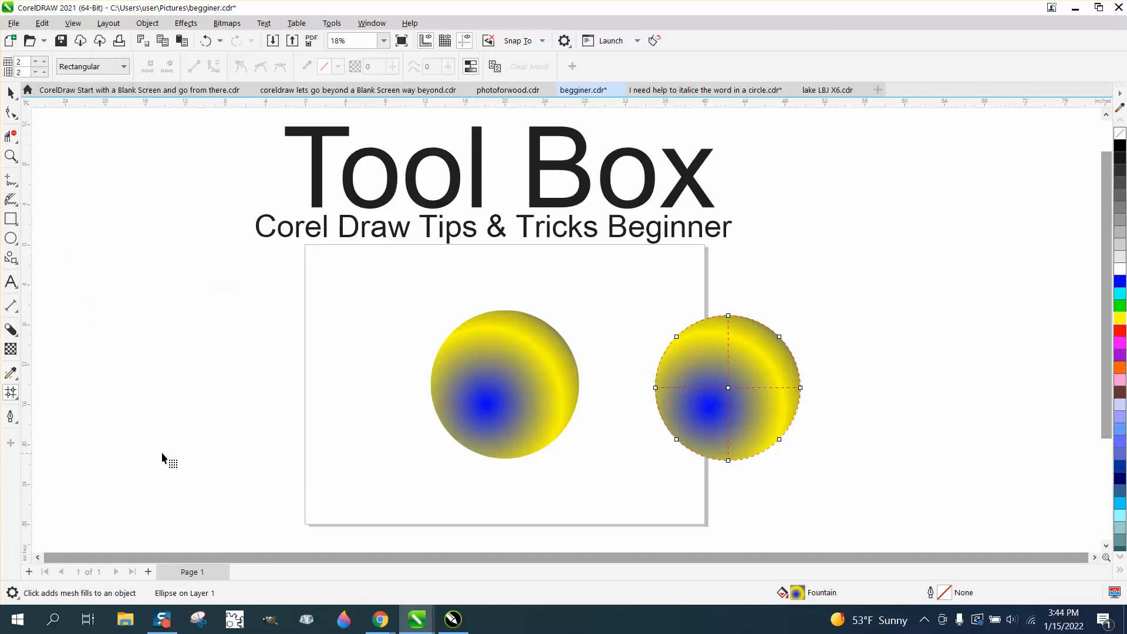
Deselect all objects and open the default Outline Pen settings for Artistic Media and Graphic objects
click(16, 422)
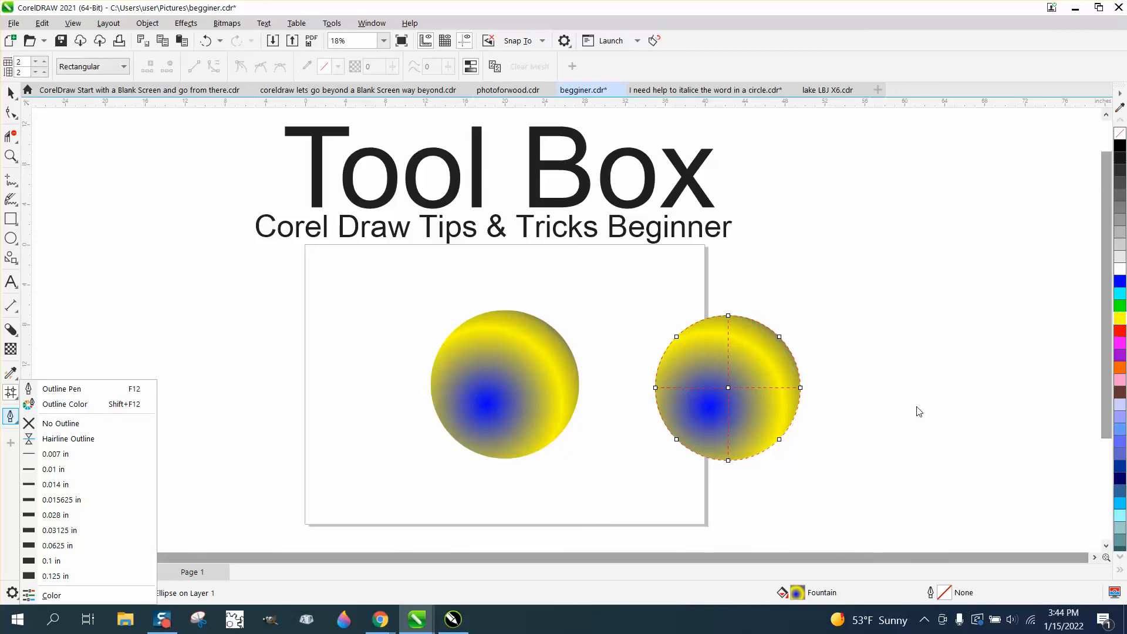
click(10, 94)
click(10, 93)
click(167, 195)
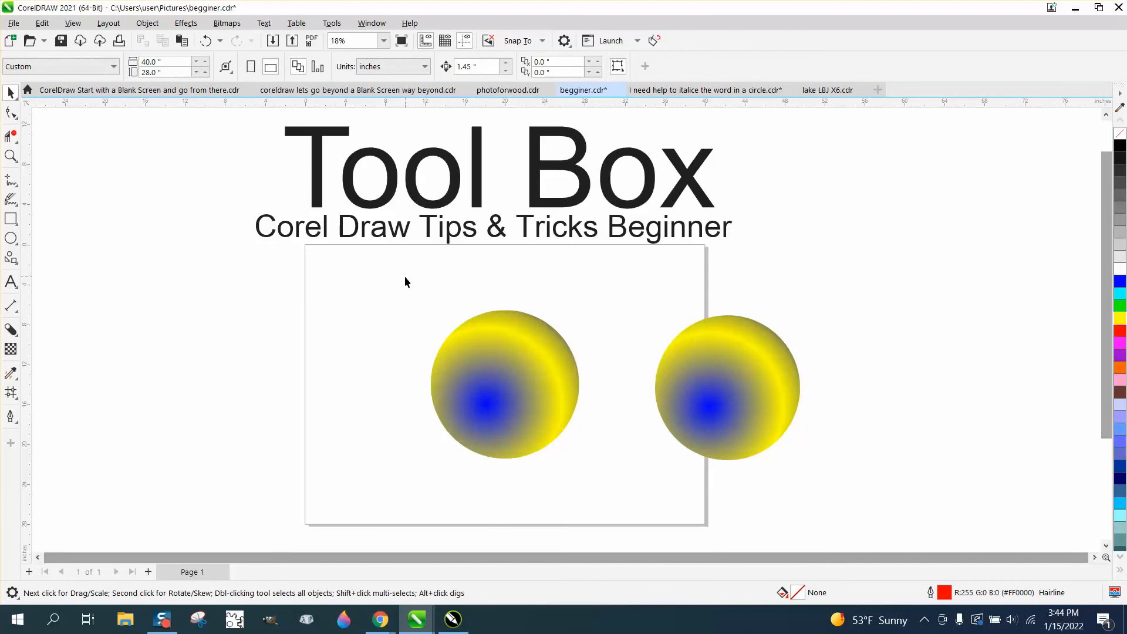
key(F12)
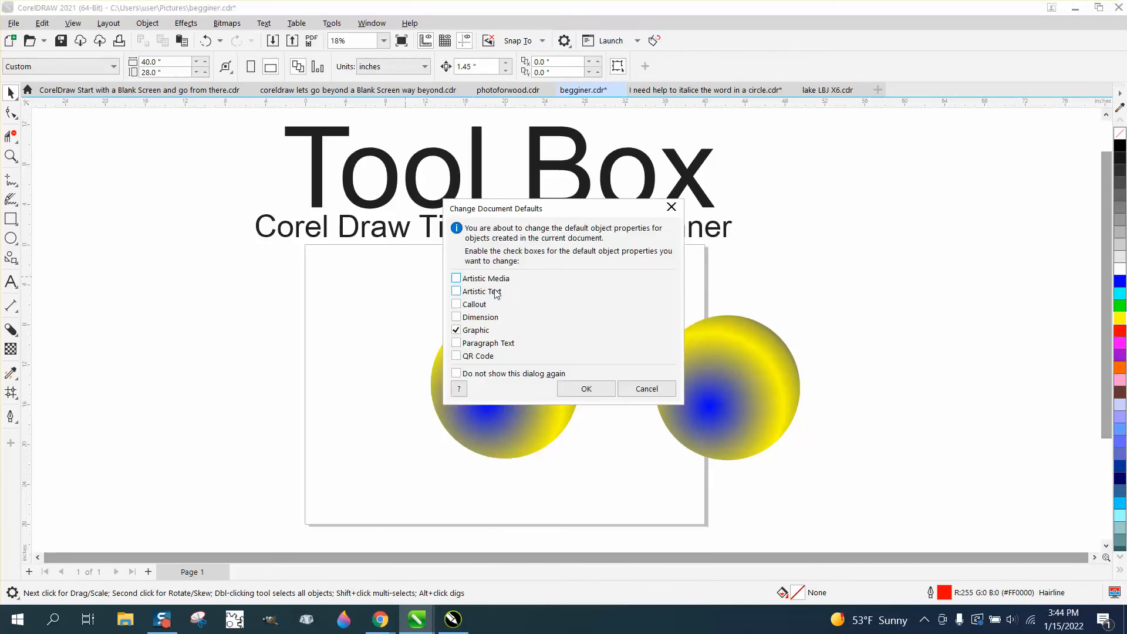
click(456, 278)
click(586, 389)
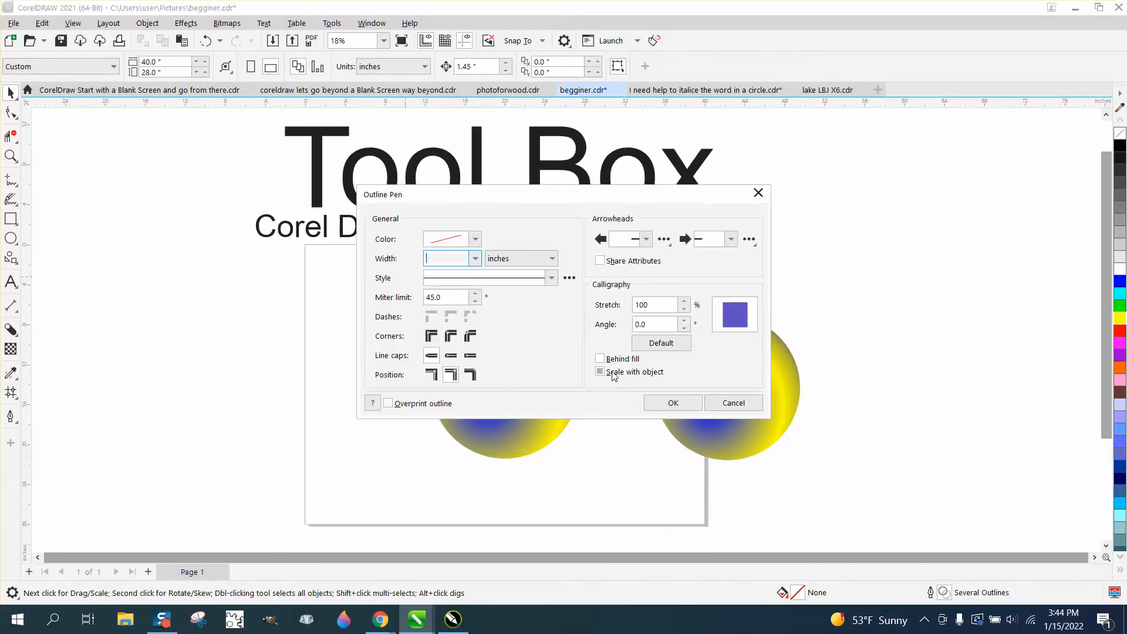
Check the outline color palette, and set the default outline width to Hairline
drag(541, 201, 901, 206)
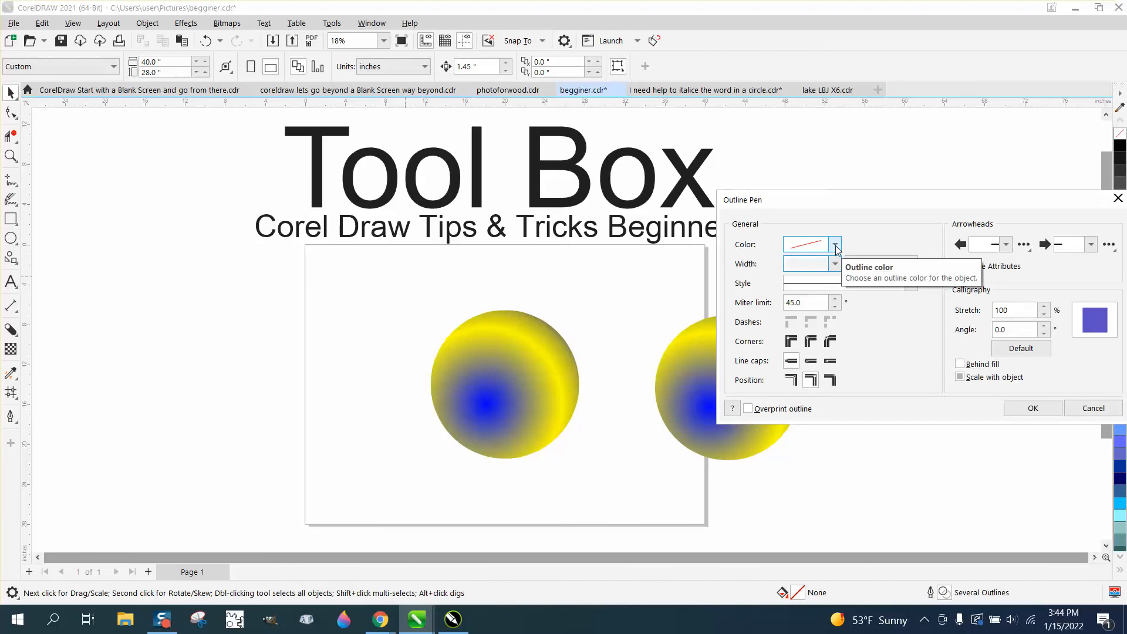
click(835, 245)
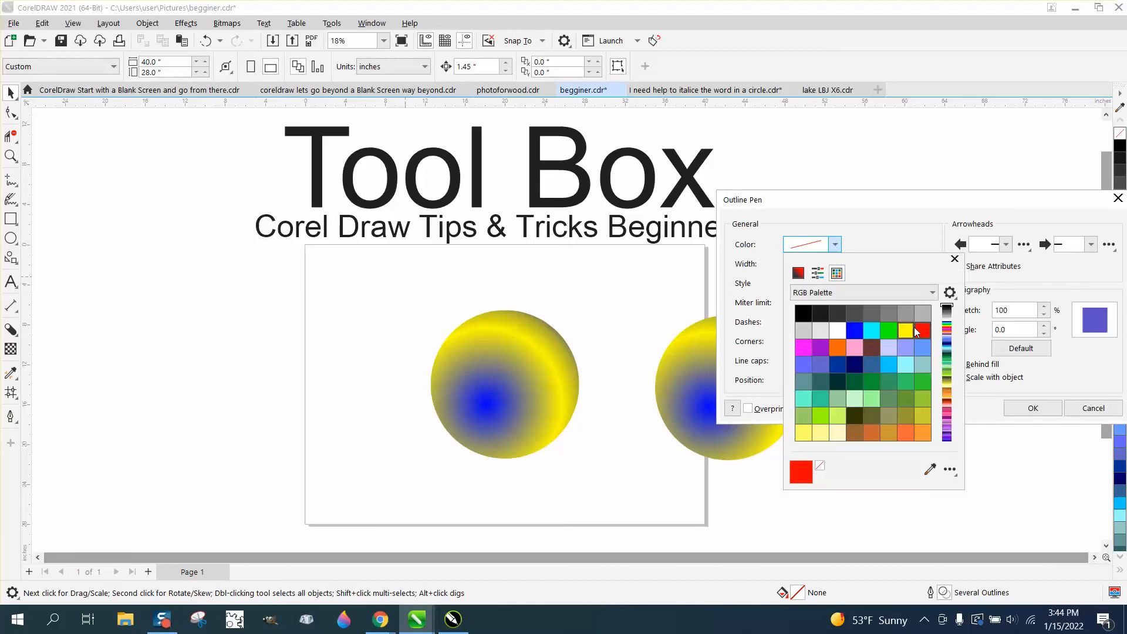
click(1033, 407)
click(835, 263)
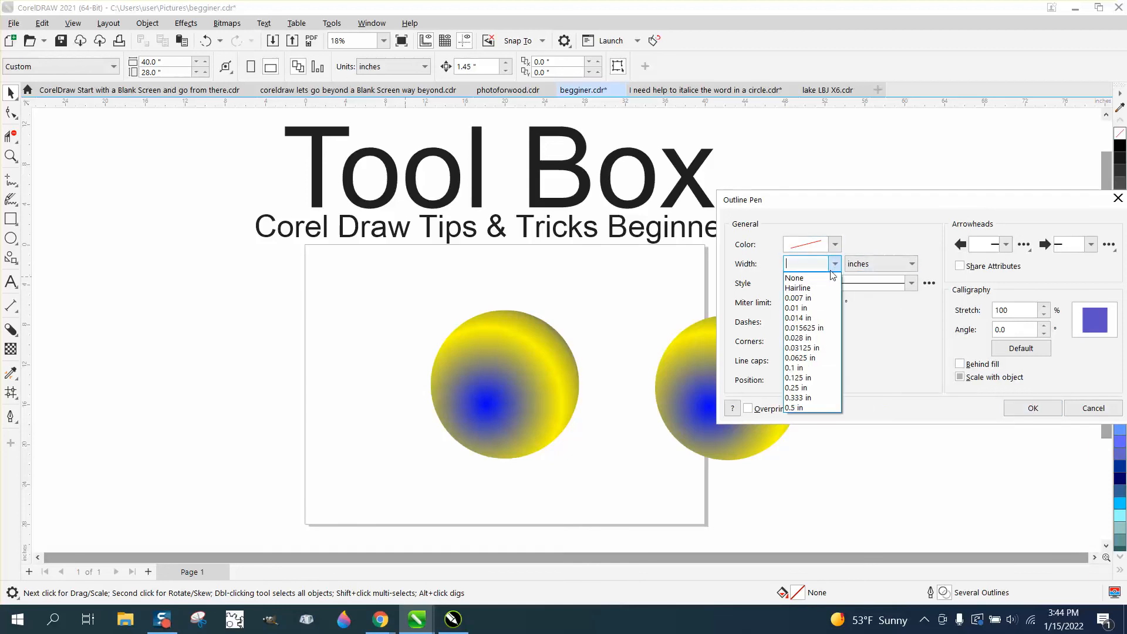
click(816, 289)
click(1033, 407)
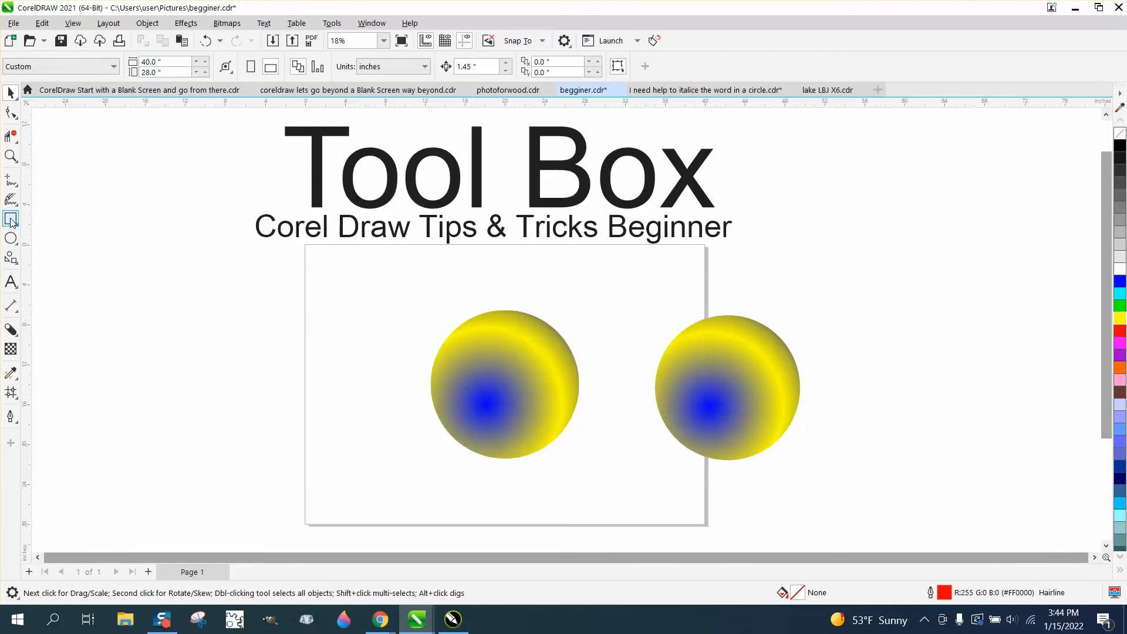
Draw a 2-Point Line spanning about 19.6 by 8.7 inches, sloping down to the right across the page's left edge
click(15, 183)
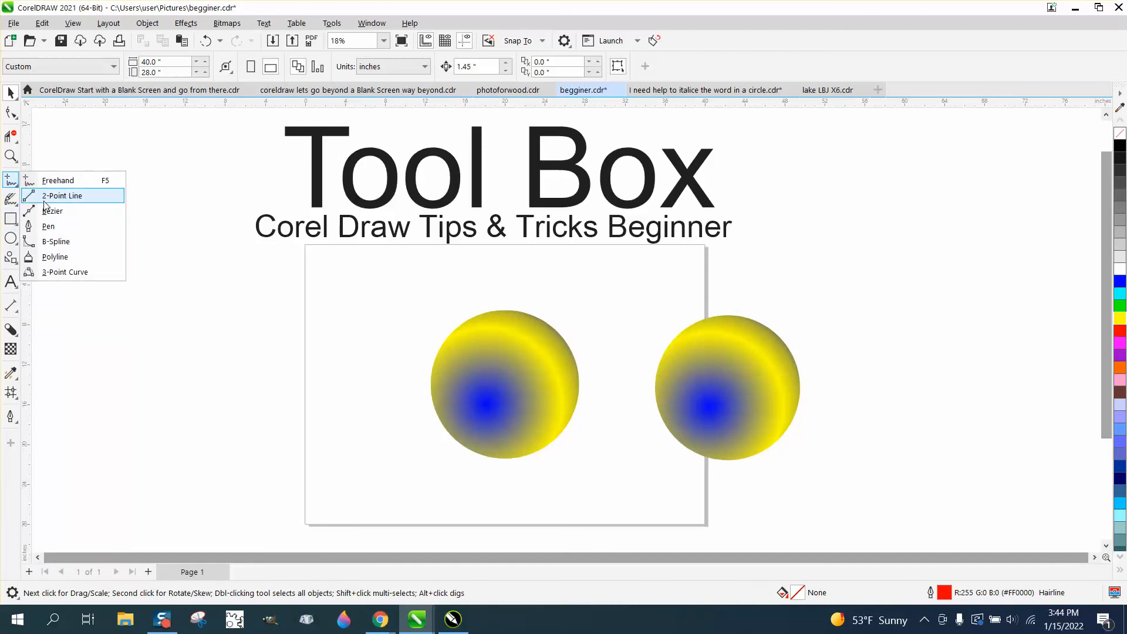
click(45, 200)
drag(143, 301, 340, 389)
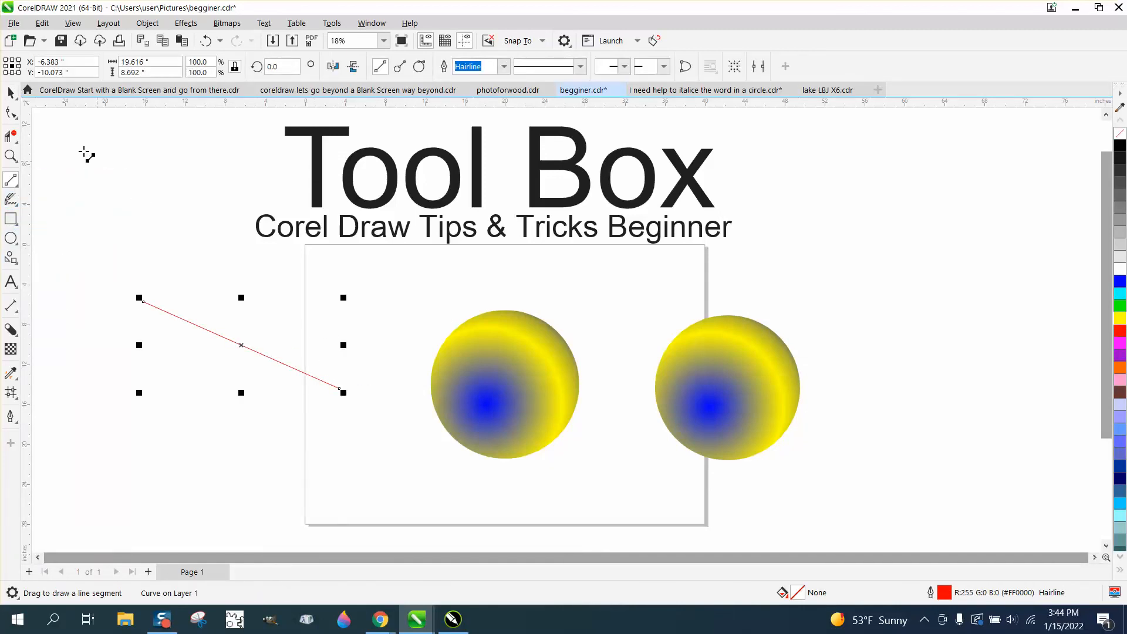
Set the outline width of the selected red diagonal line to 0.5 in
click(10, 92)
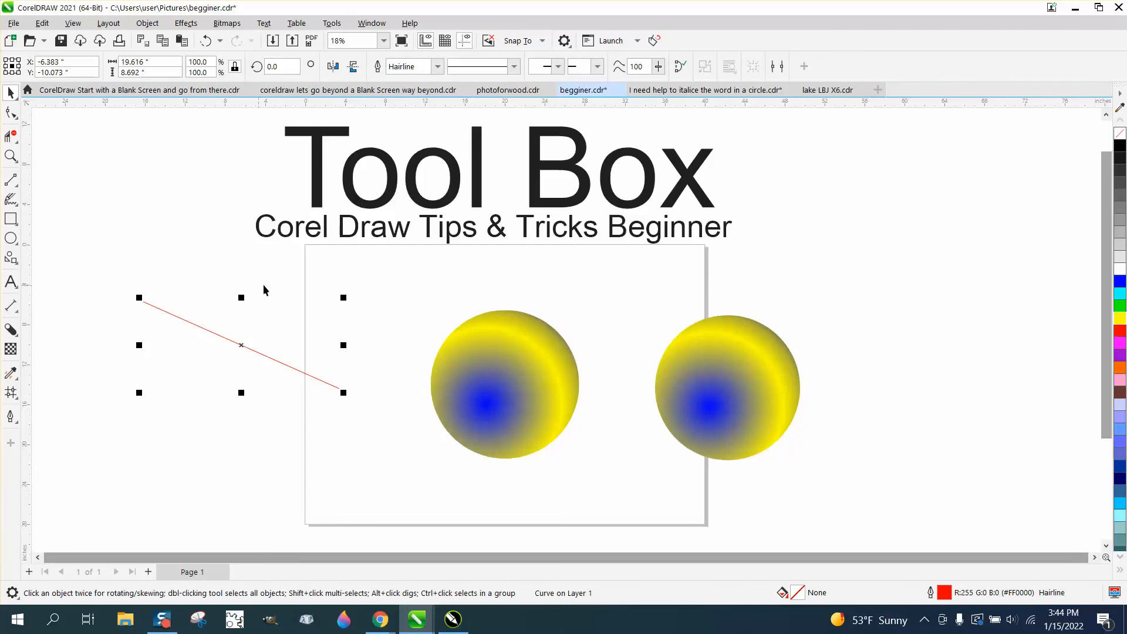
click(437, 67)
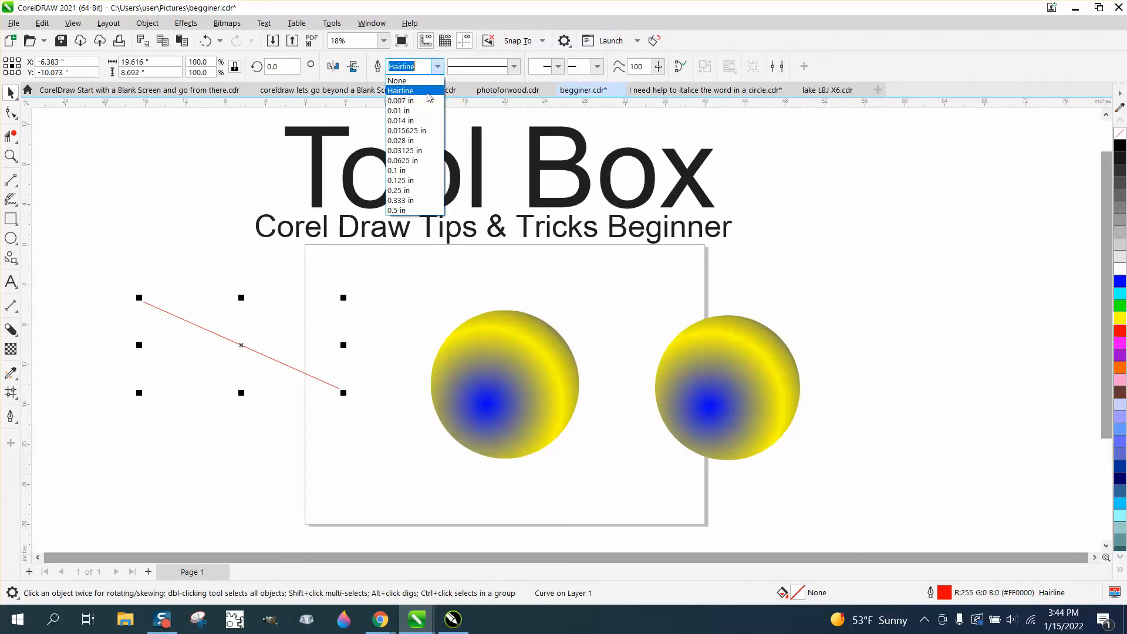
click(403, 211)
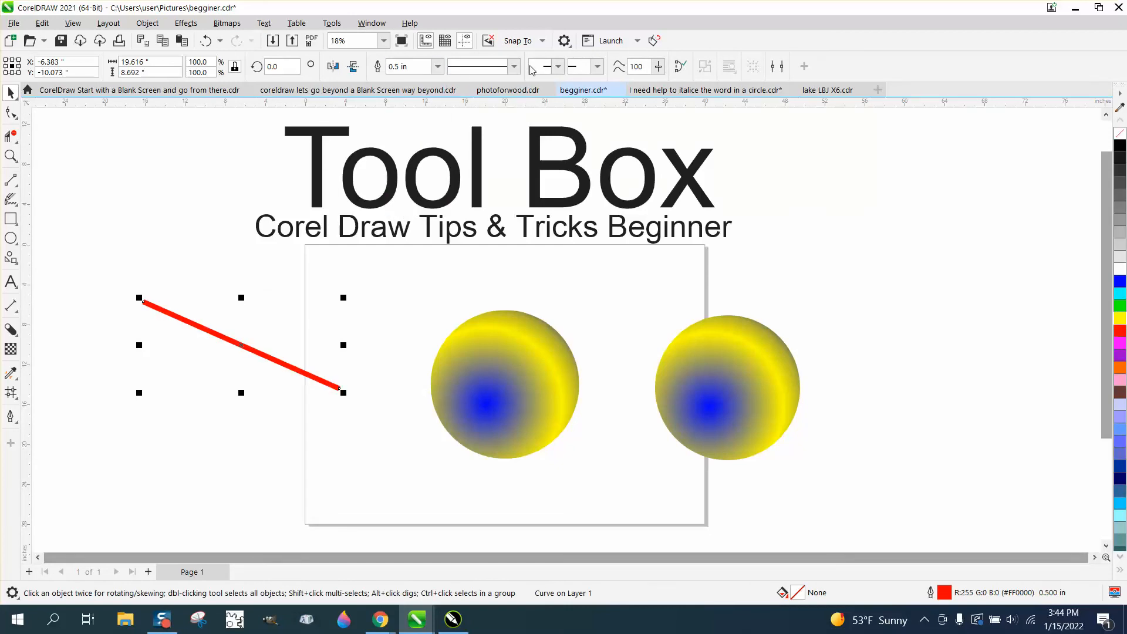
Add a solid triangular arrowhead to the red line's start and a feathered arrow shape to its end, and deselect it
click(558, 67)
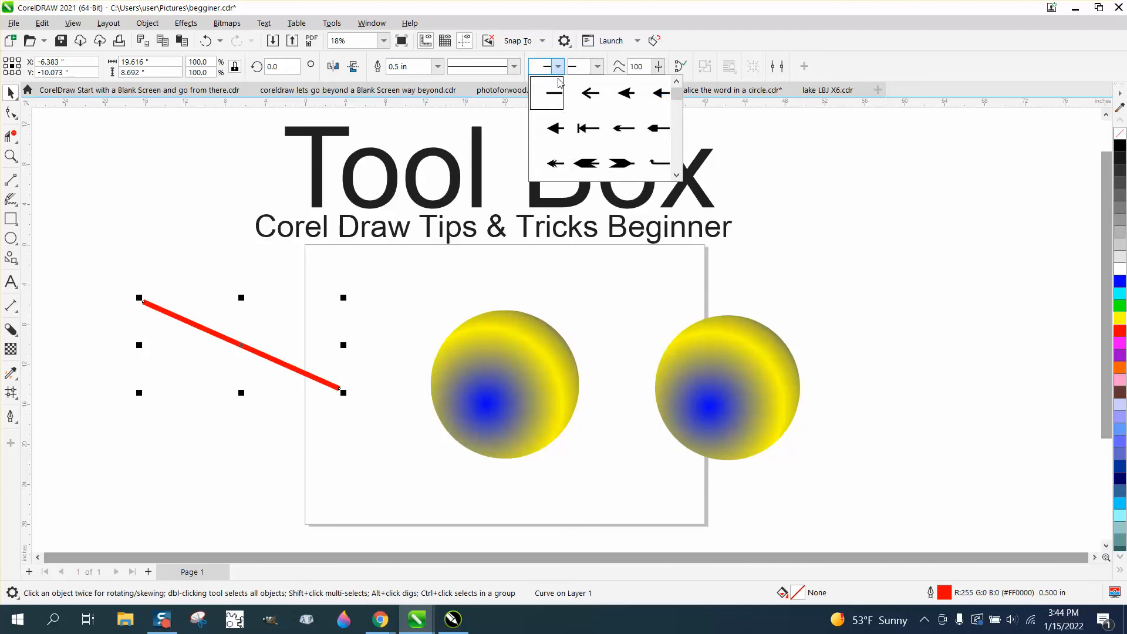
click(559, 130)
click(598, 66)
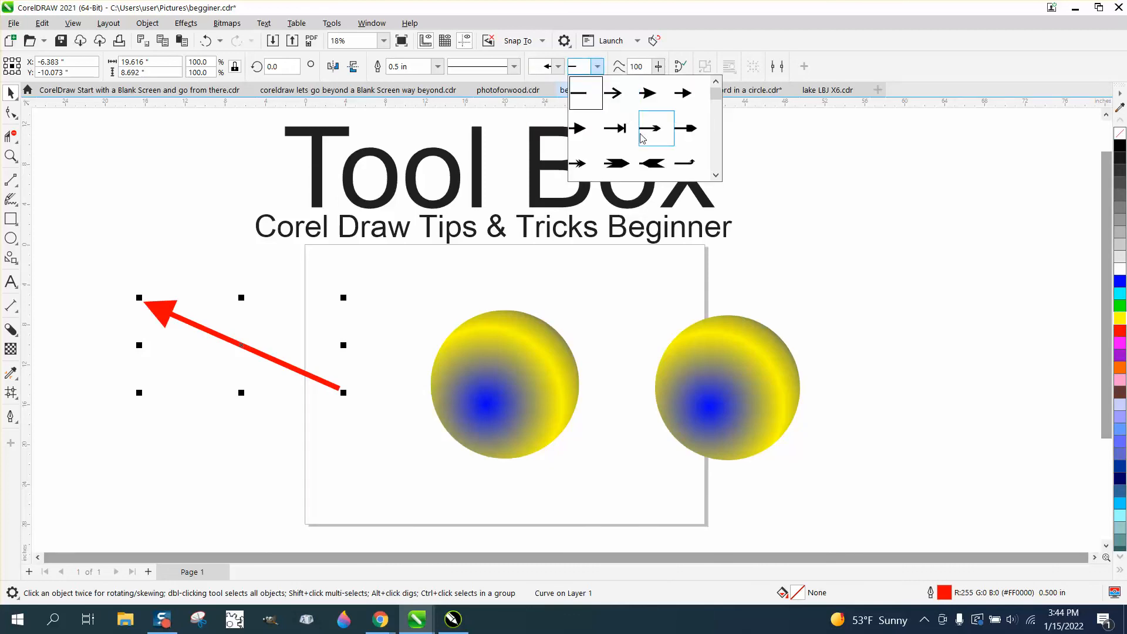
click(617, 178)
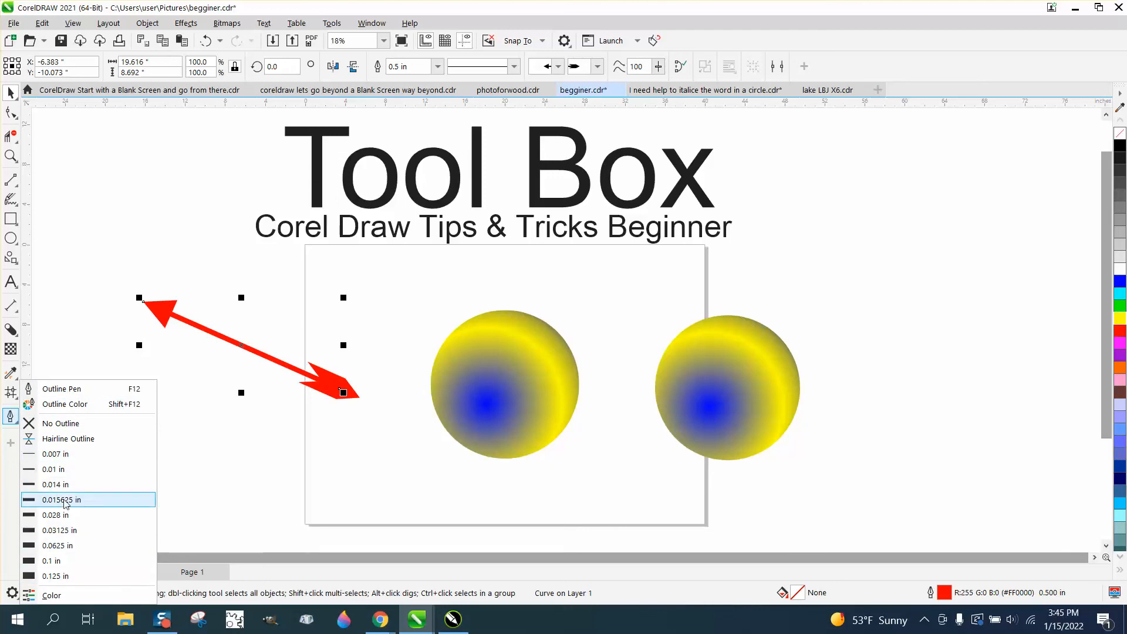
click(65, 365)
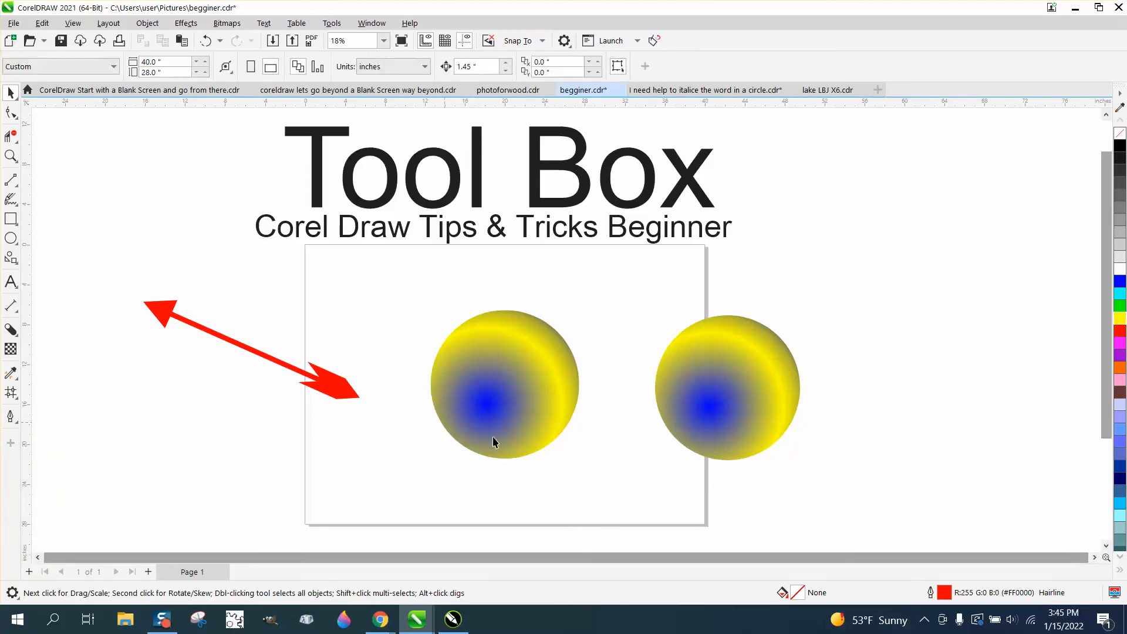
Remove the Outline Tools group from the toolbox through its customization list
click(11, 445)
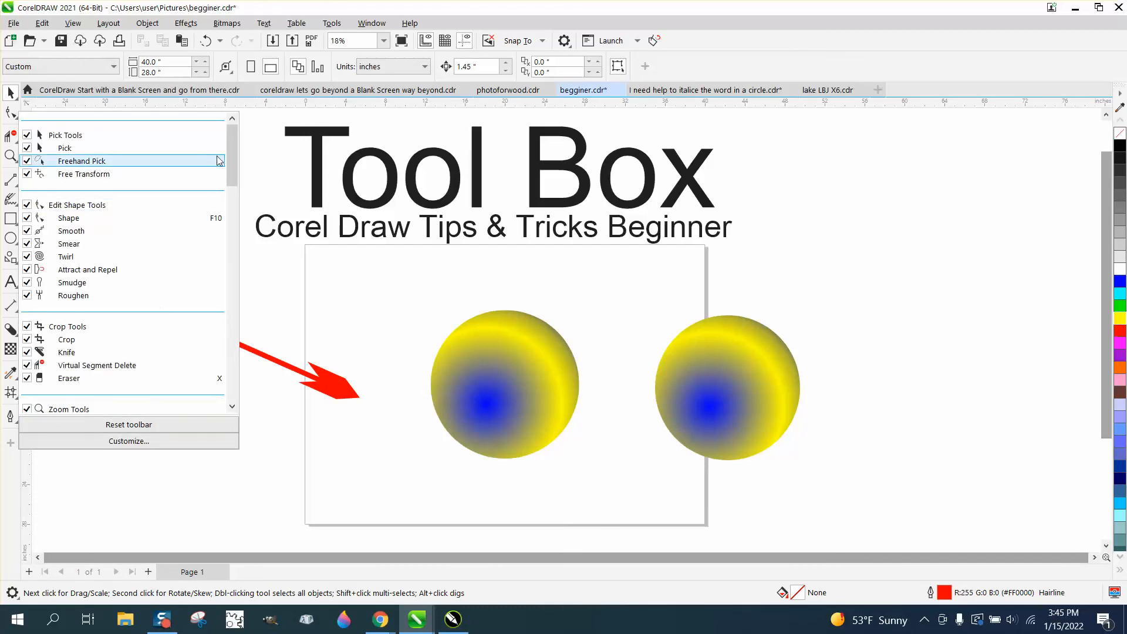
drag(233, 161, 221, 431)
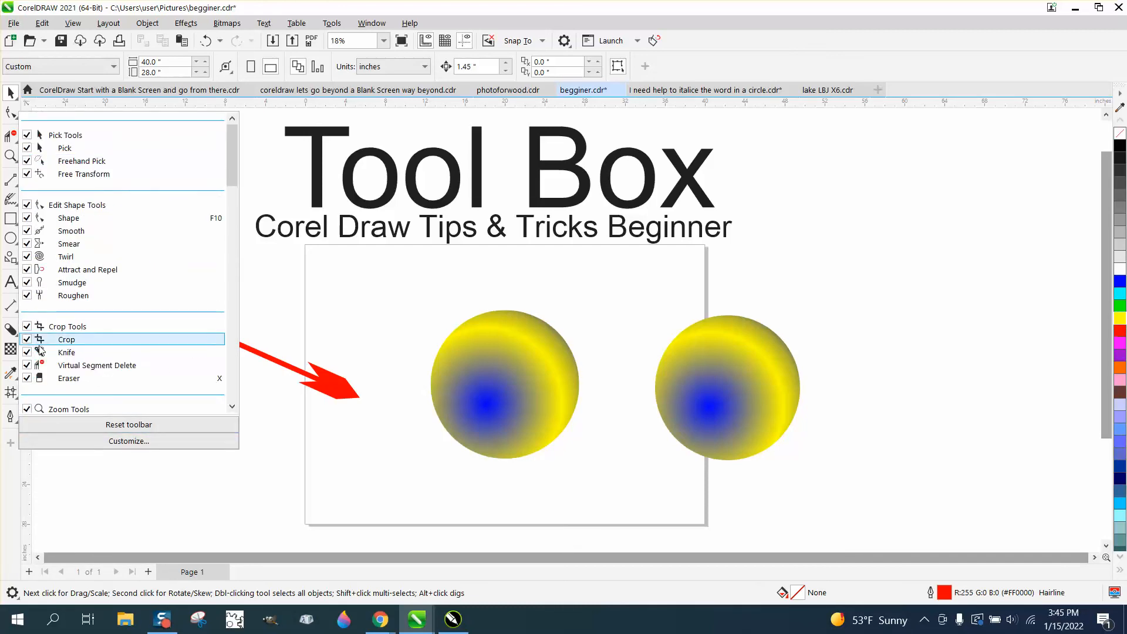
drag(232, 150, 232, 367)
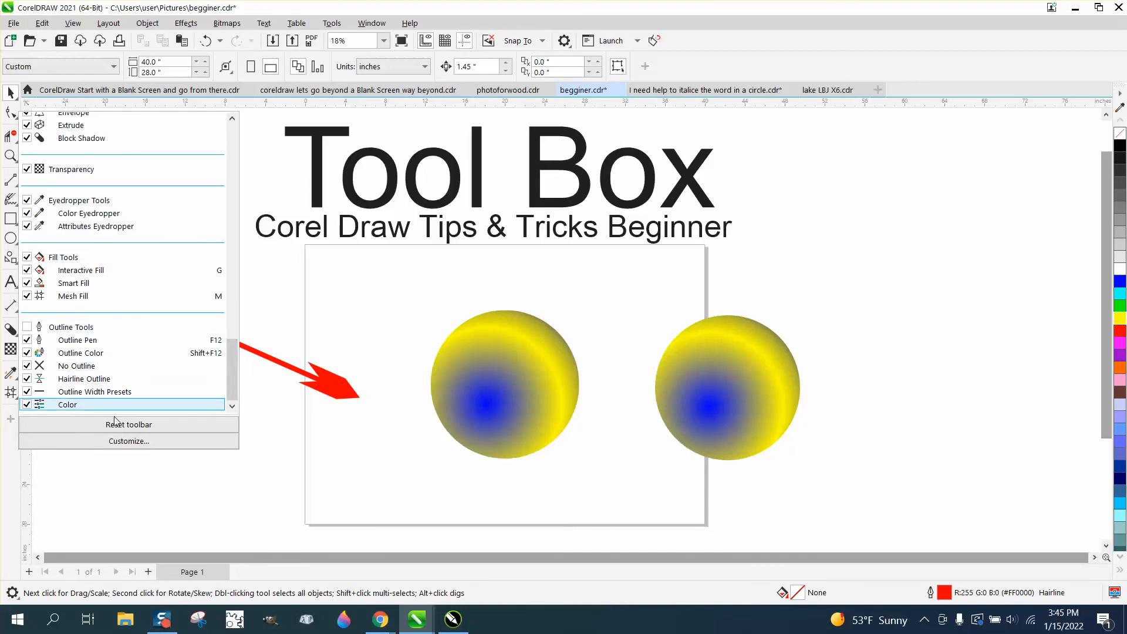
click(198, 493)
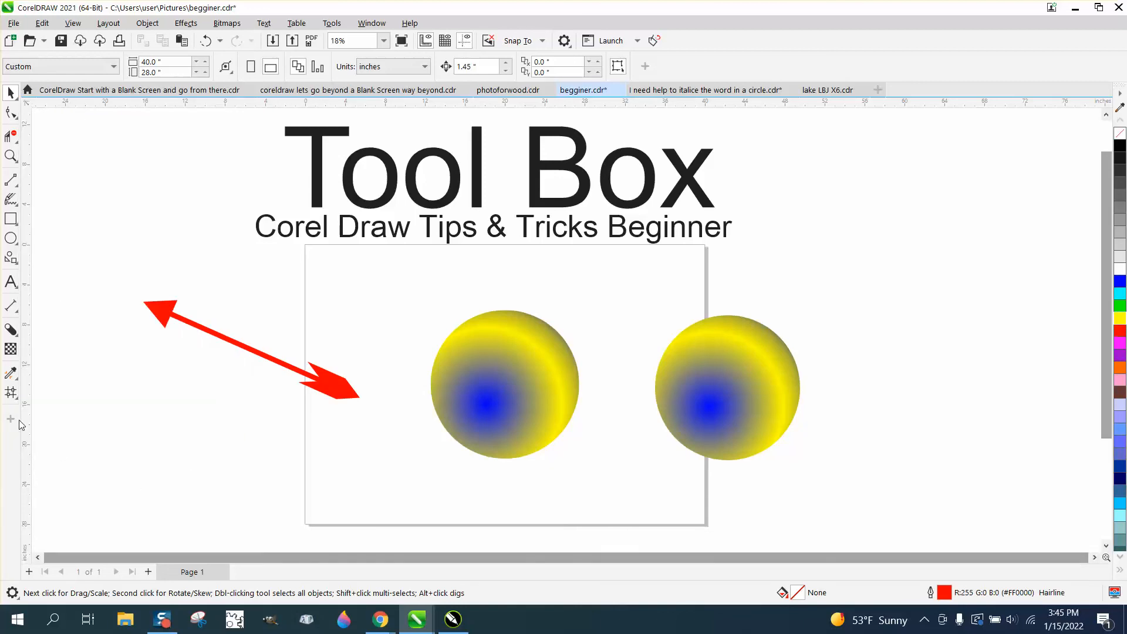
Switch the active fill tool to Interactive Fill and the active effect tool to Drop Shadow
click(16, 399)
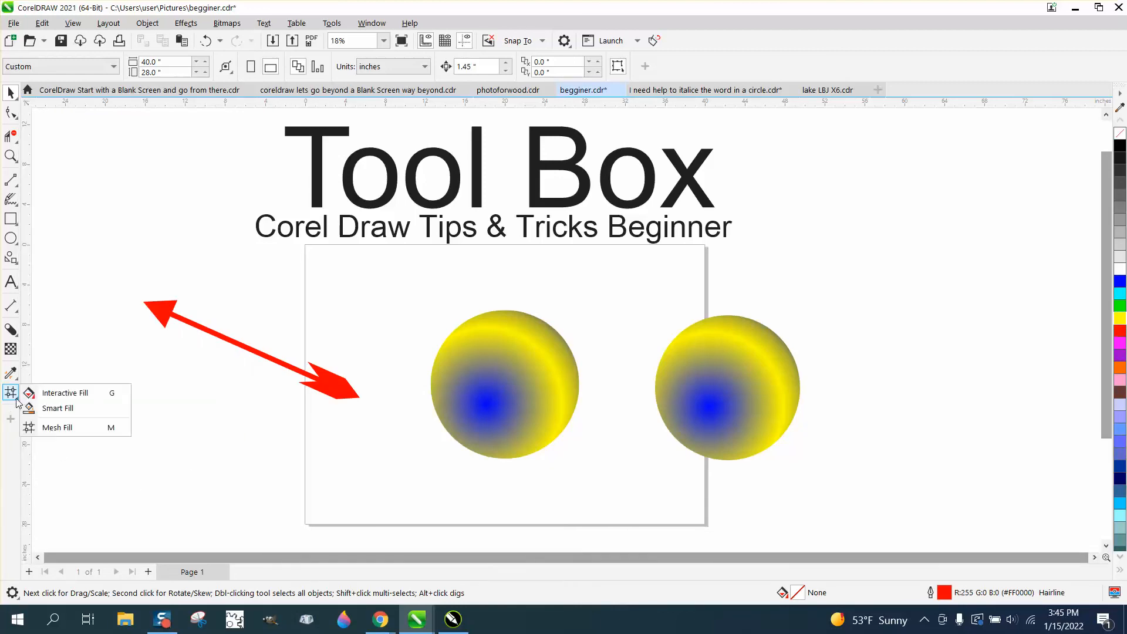
click(57, 399)
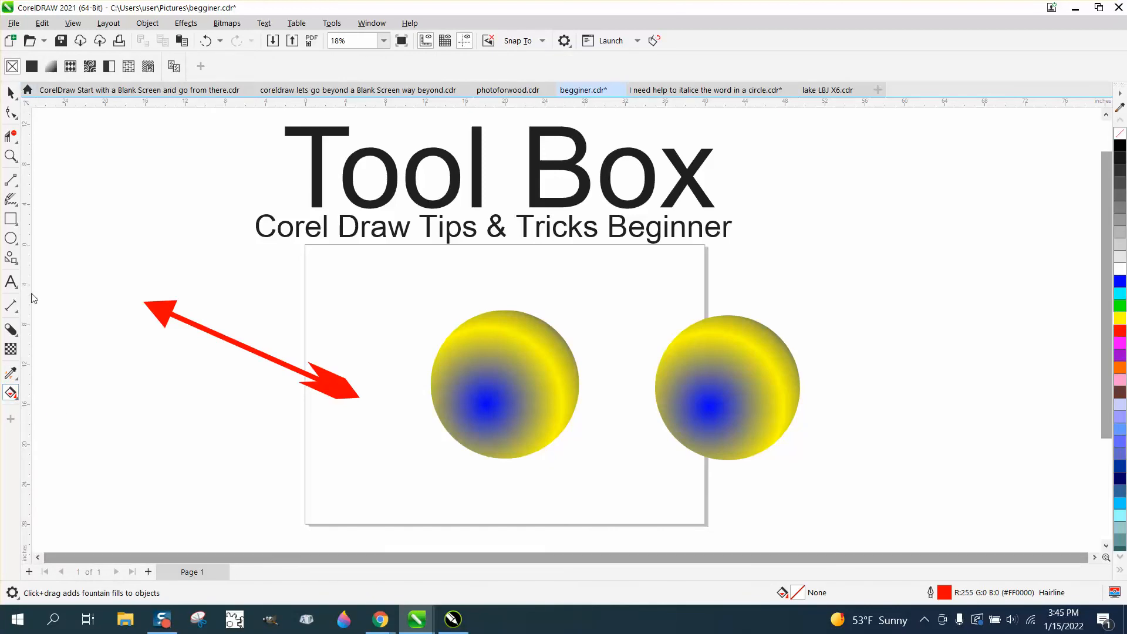
click(13, 331)
click(41, 330)
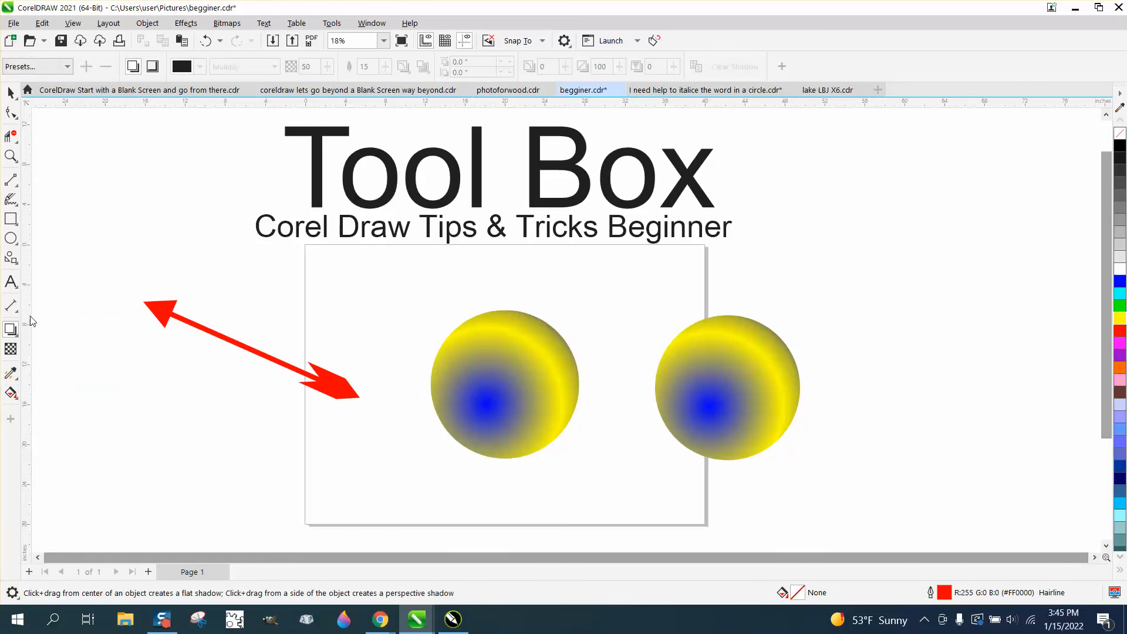
Switch the sketching tool group to Artistic Media and the cropping tool group to Crop
click(13, 201)
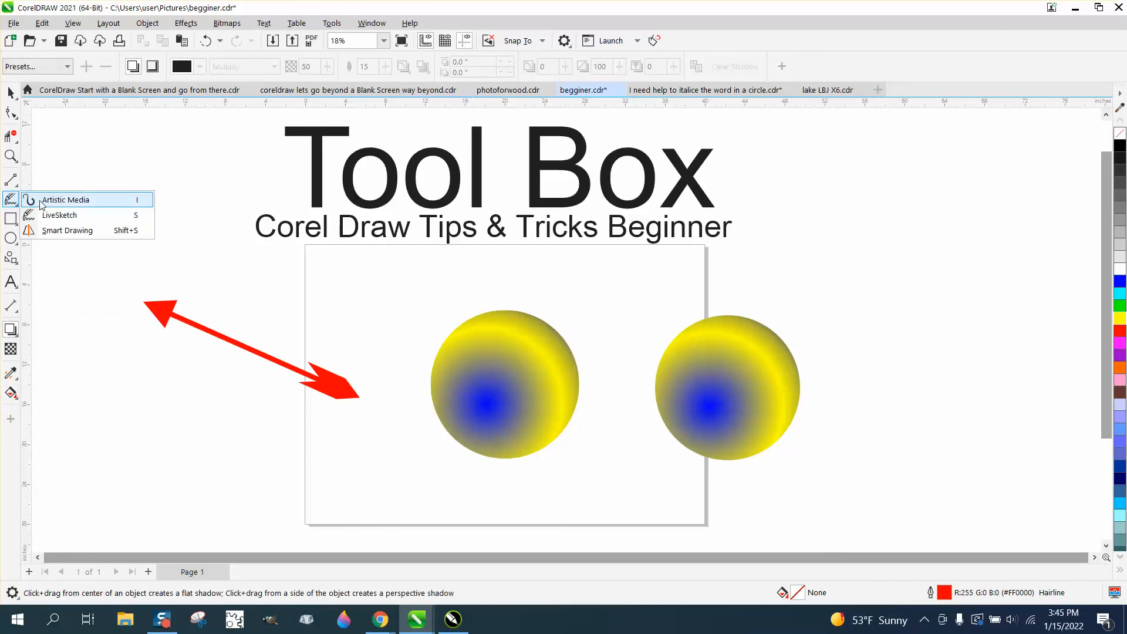
click(44, 200)
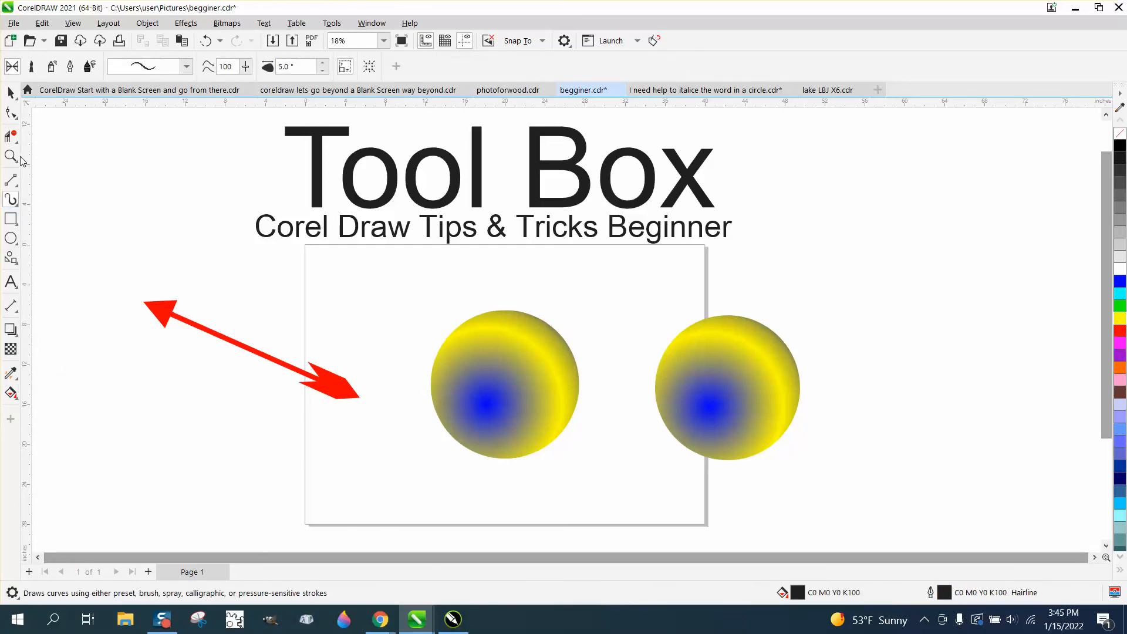
click(14, 140)
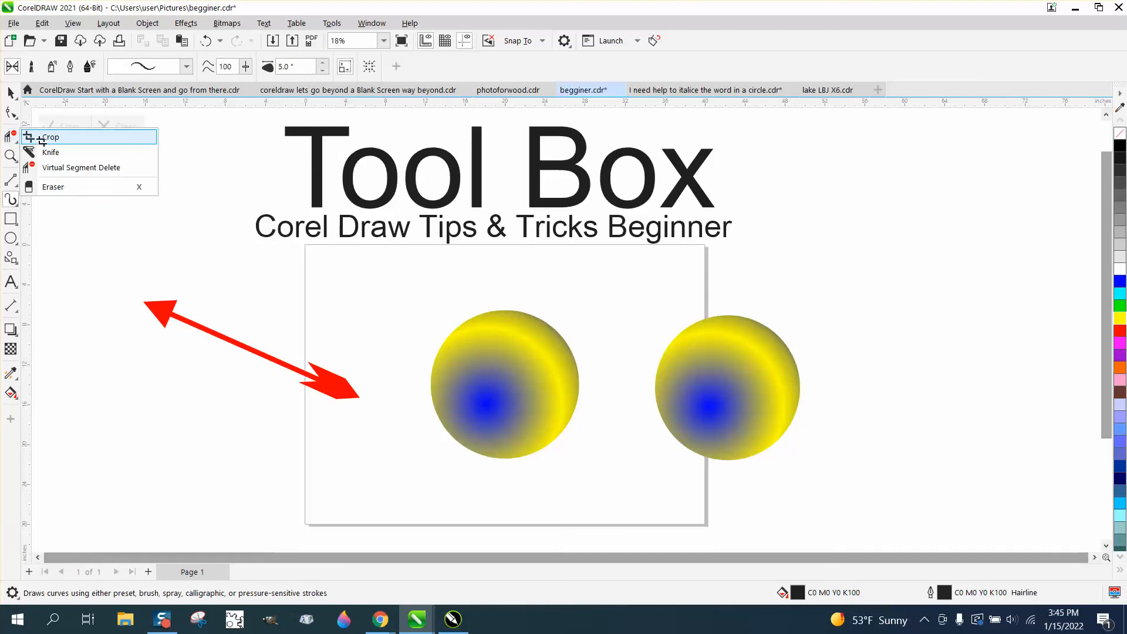
click(41, 140)
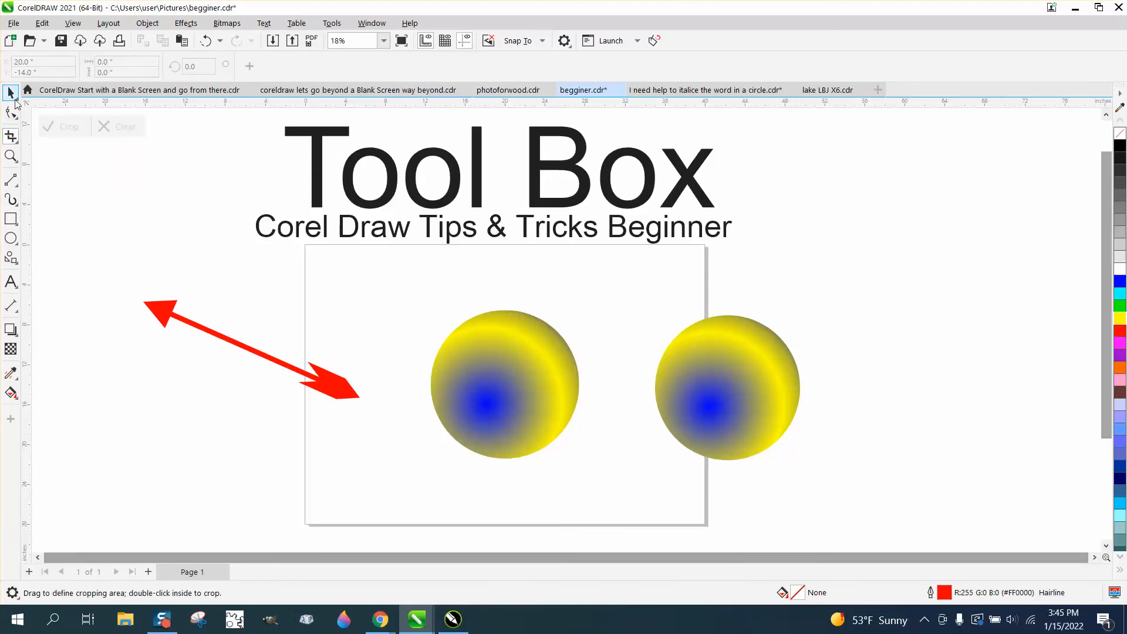
Delete the red arrow, and move both circles toward the page's left edge so they sit side by side inside the page
click(10, 93)
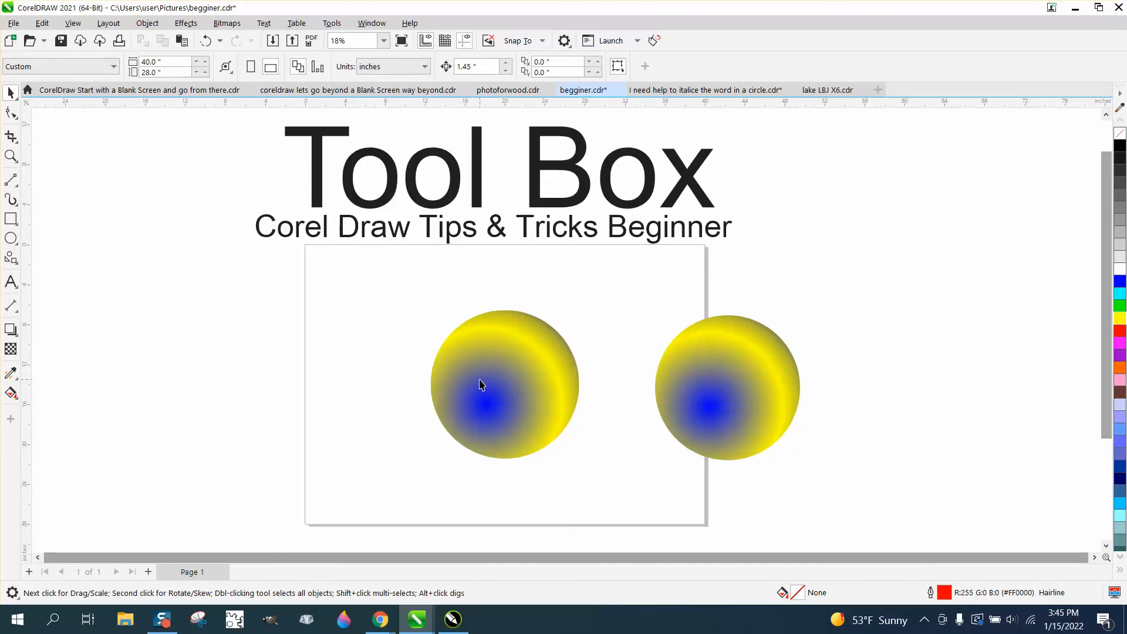
drag(480, 385, 441, 385)
drag(706, 386, 574, 383)
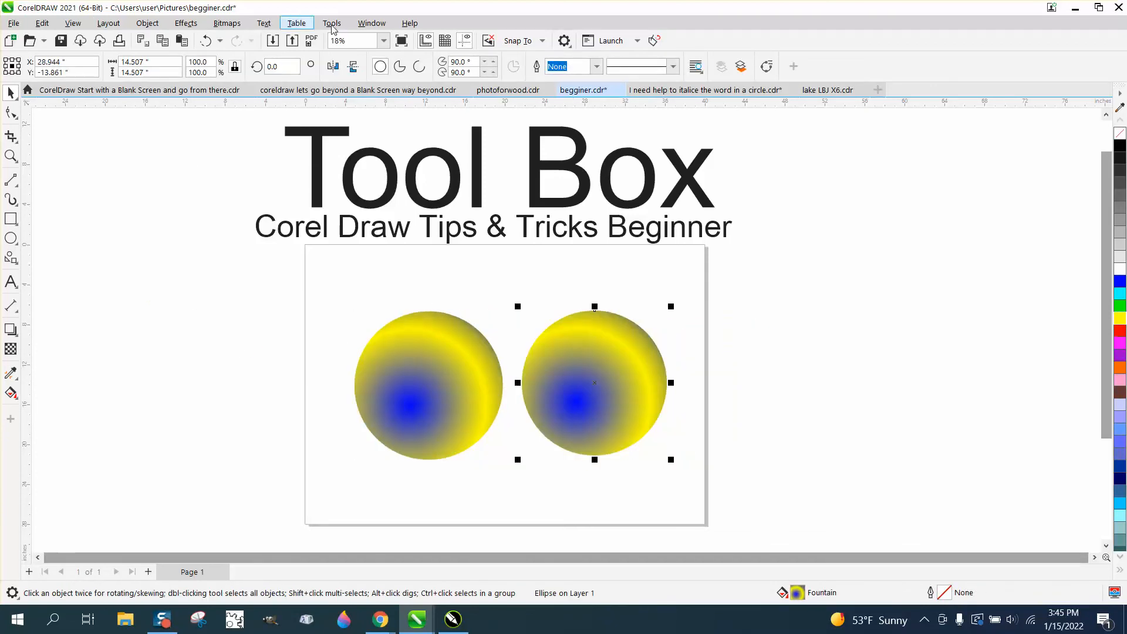